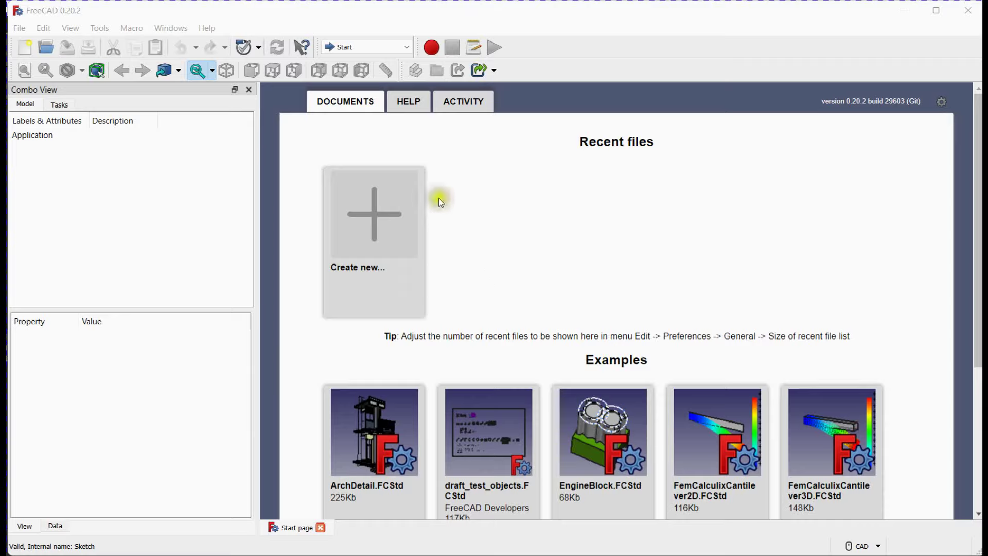
Step: Choose Sketcher from the workbench dropdown in place of Start
left_click(390, 48)
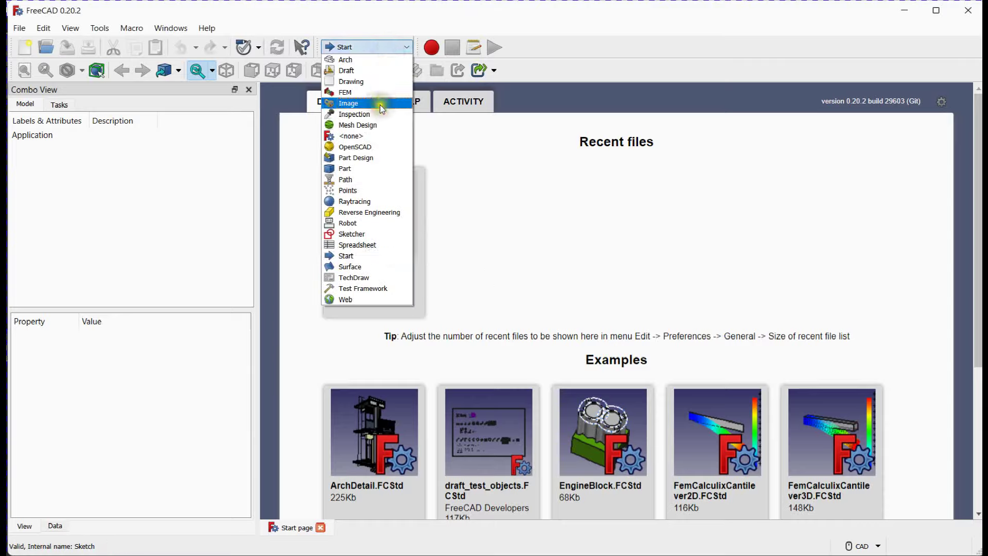
left_click(378, 233)
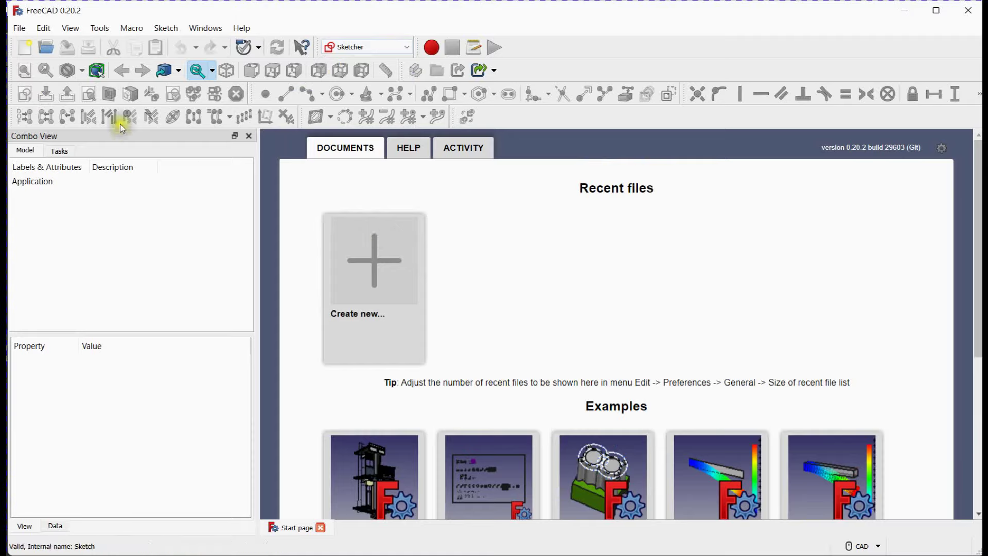
Step: Create a new Unnamed document with an empty sketch on the XY-Plane
left_click(21, 51)
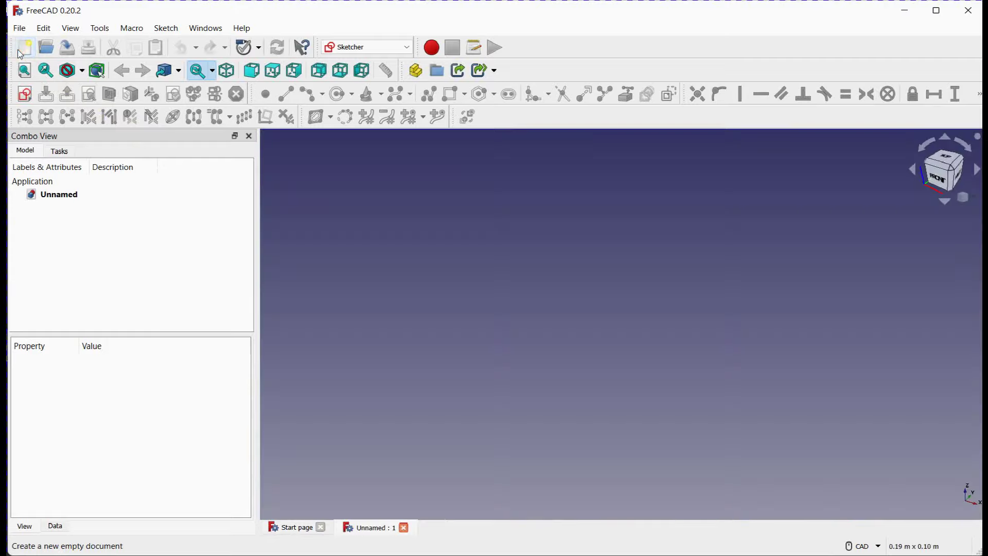
left_click(25, 96)
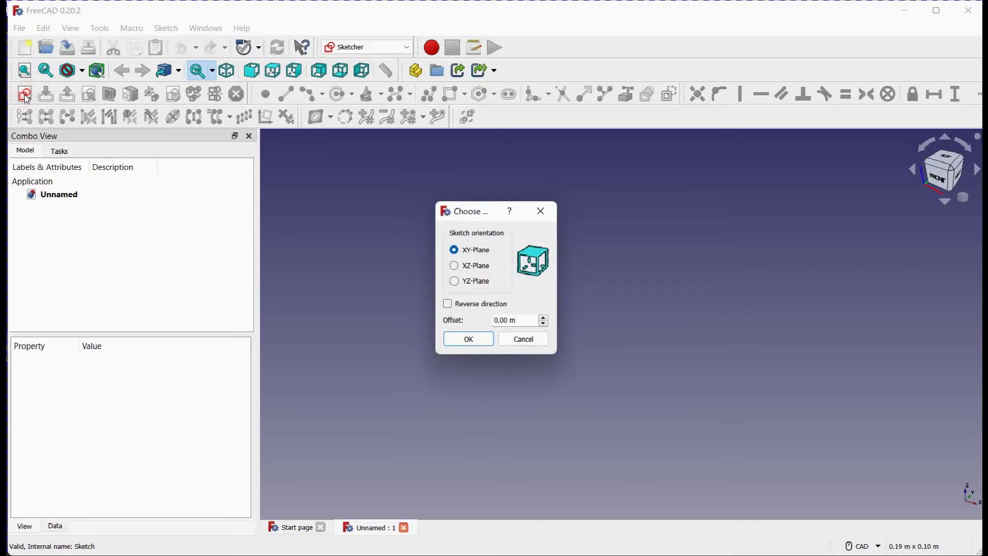
left_click(487, 340)
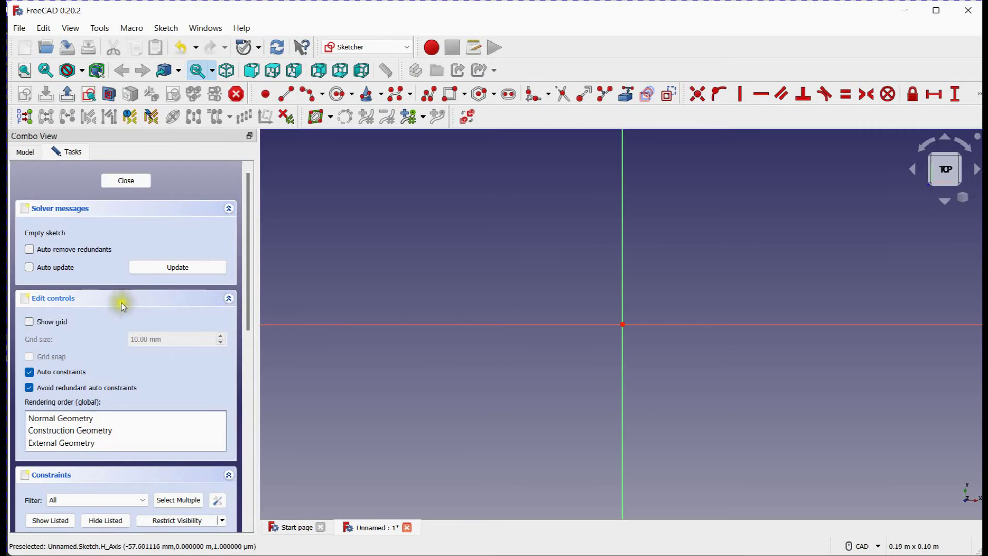
Step: Enable Show grid and disable Auto constraints in the sketch's edit controls
left_click(29, 323)
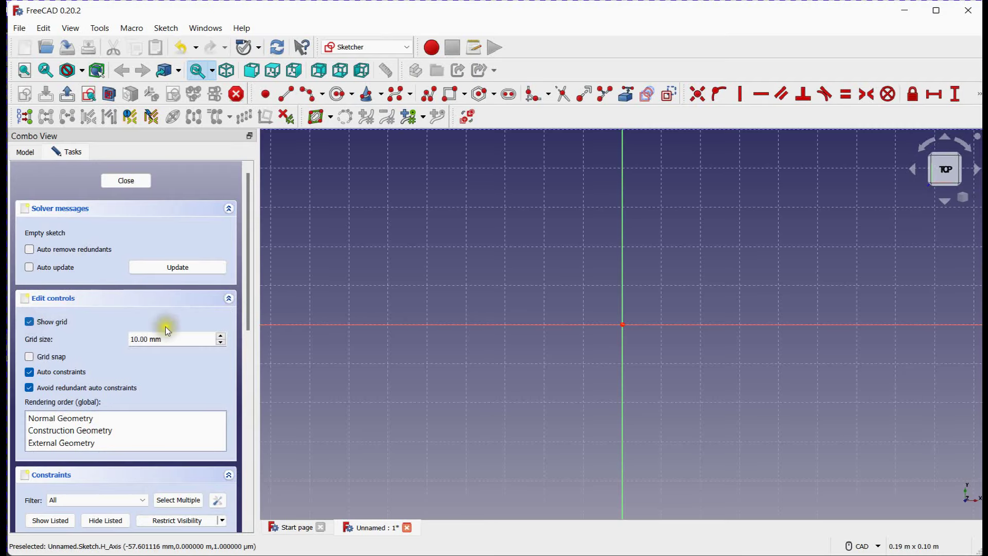
middle_click_drag(532, 346, 364, 338)
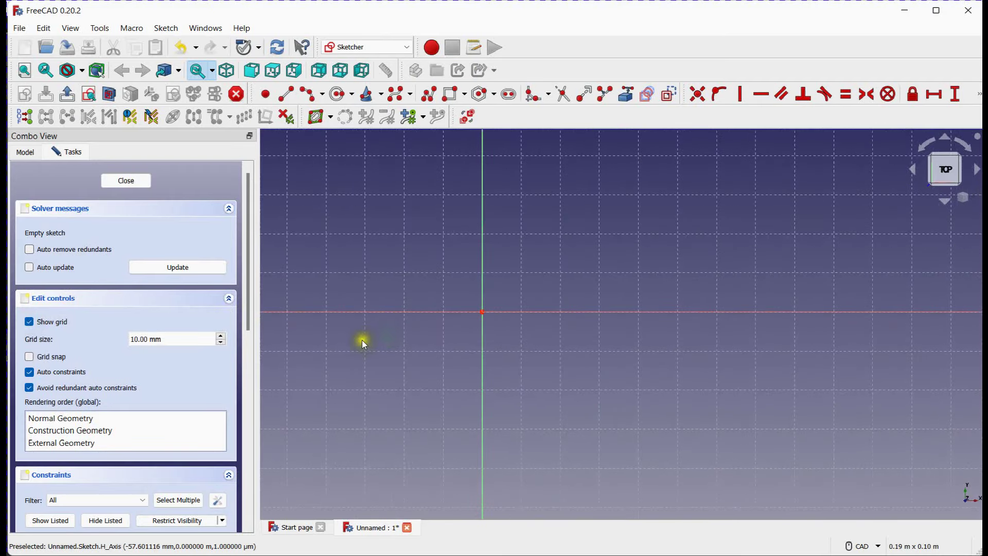
left_click(29, 372)
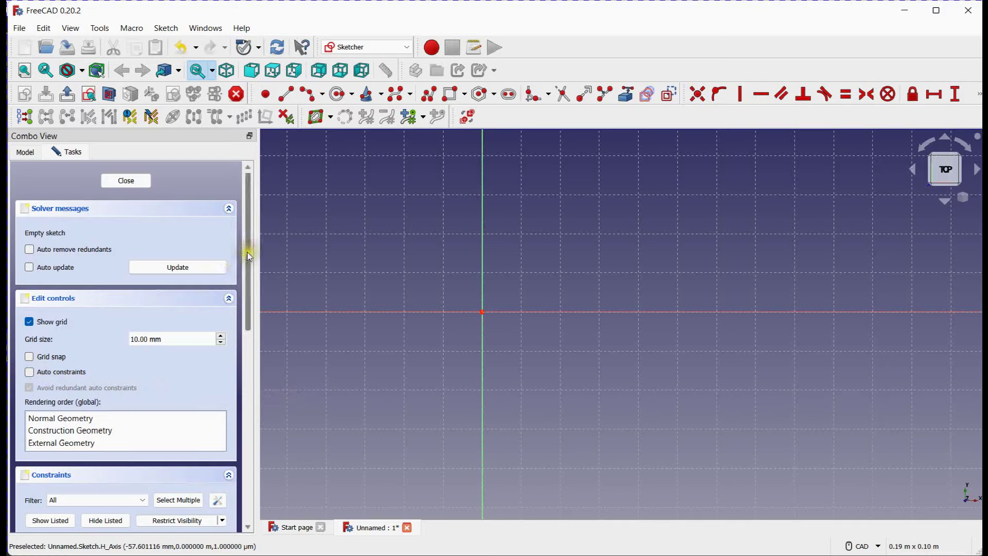
left_click_drag(247, 253, 258, 387)
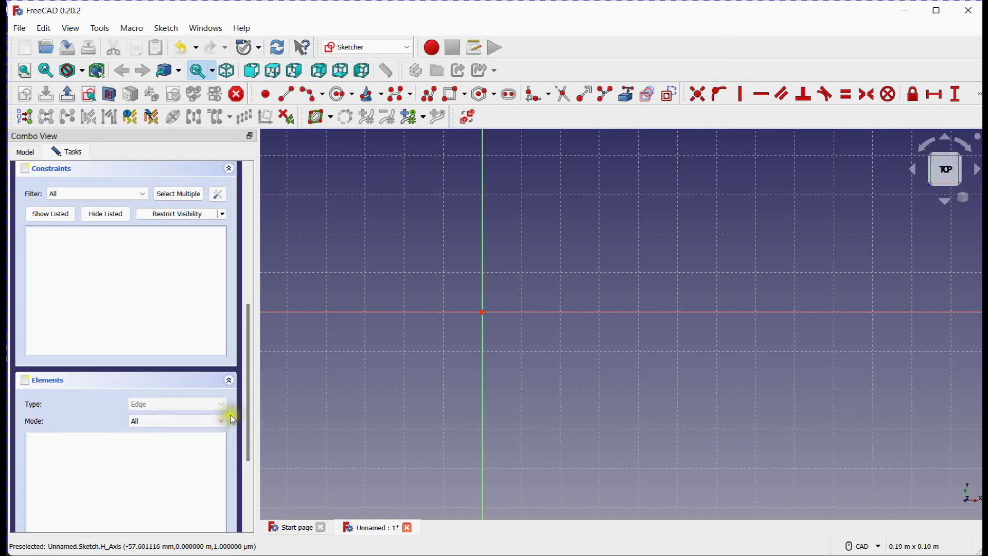
left_click_drag(247, 404, 251, 267)
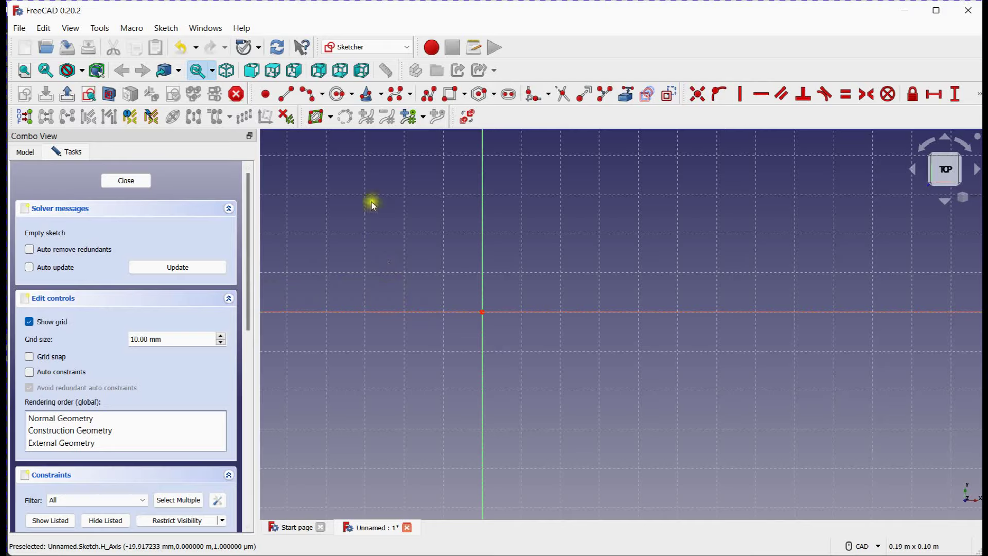
Step: Draw a centre-and-rim-point circle above and right of the origin
left_click(352, 95)
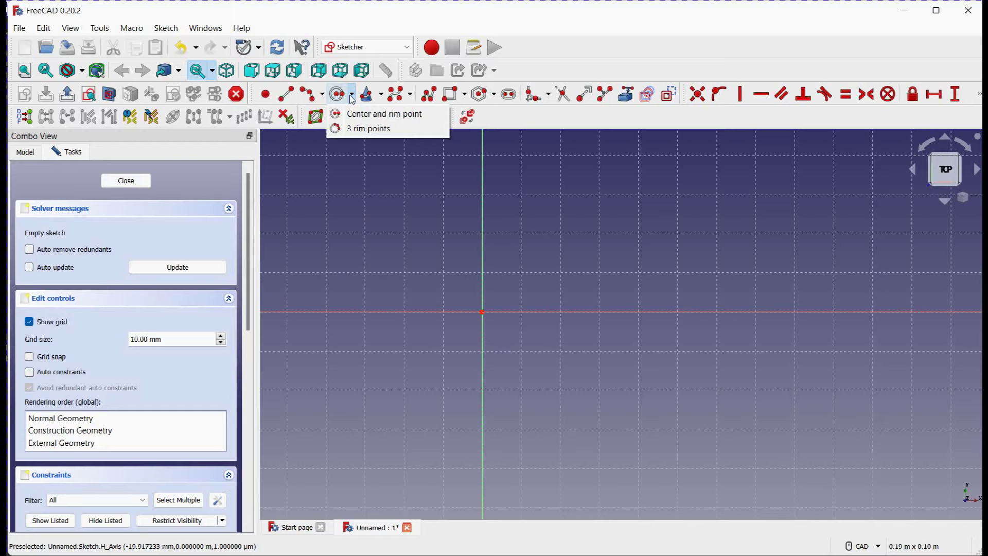
left_click(363, 129)
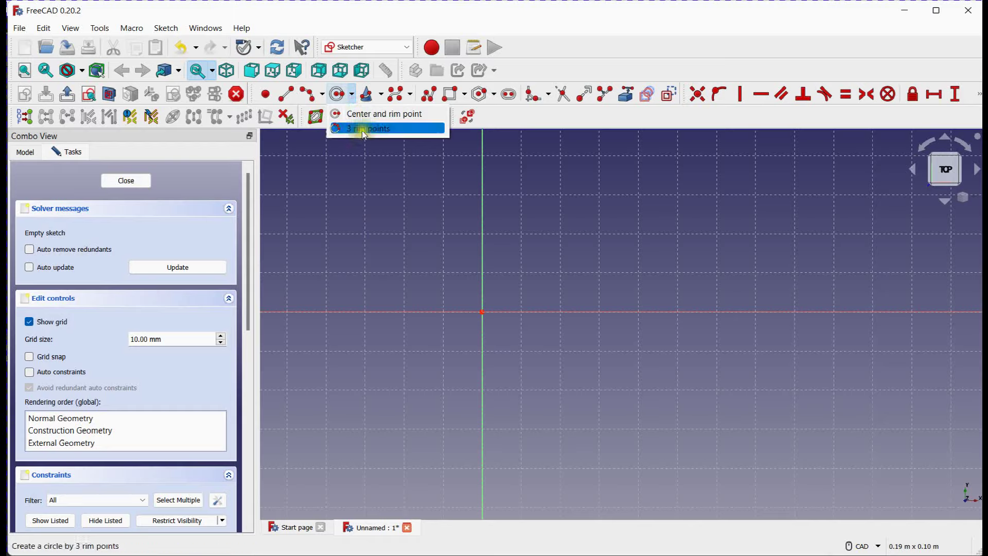
left_click(361, 114)
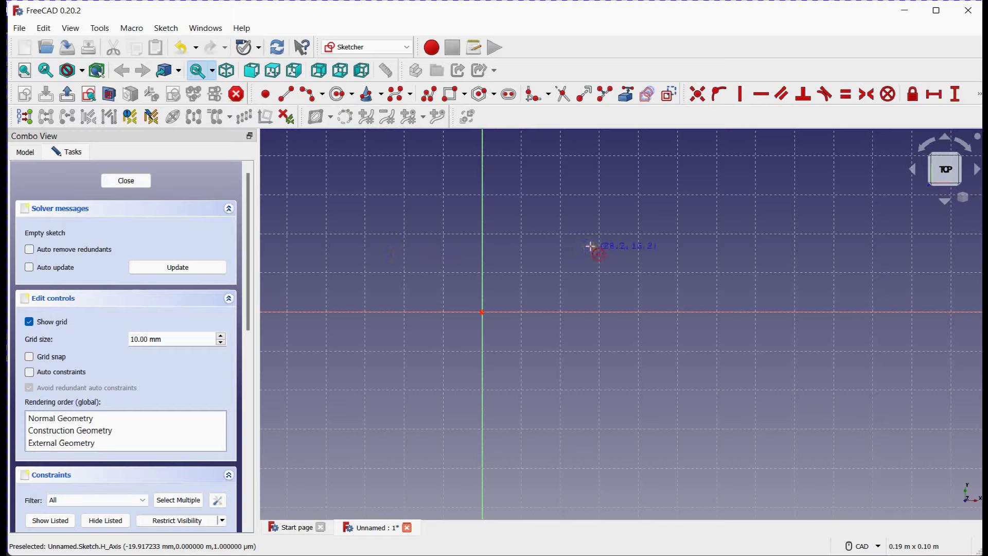
left_click(590, 246)
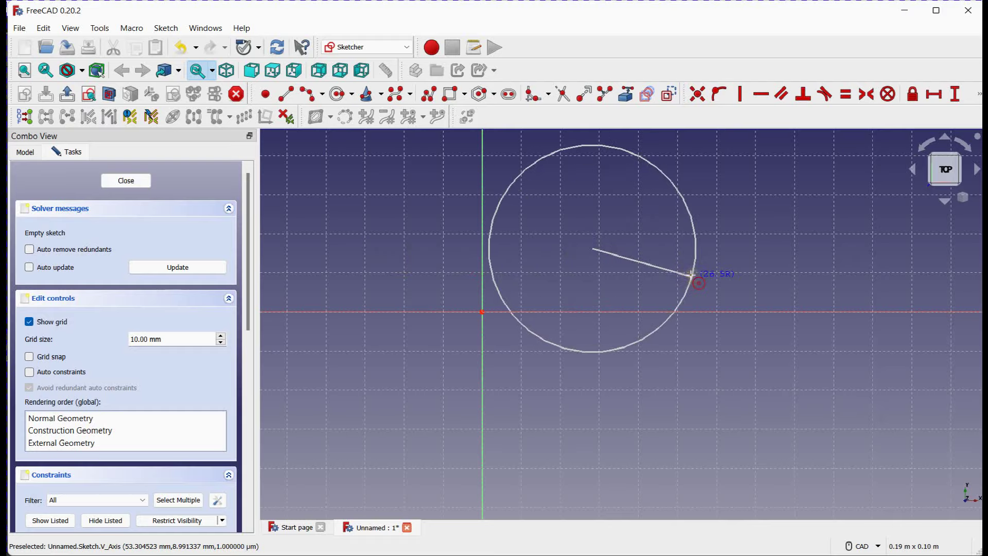
left_click(691, 274)
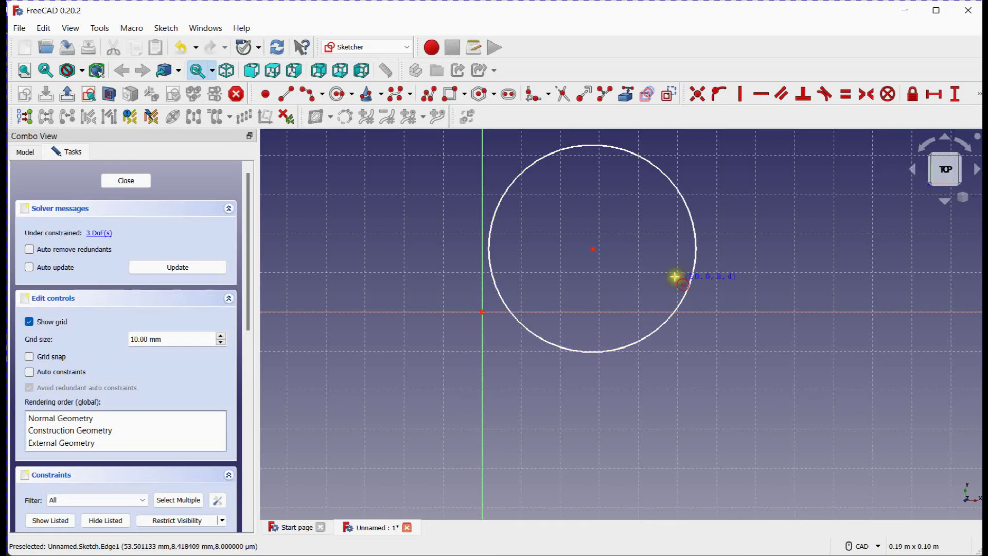
right_click(654, 277)
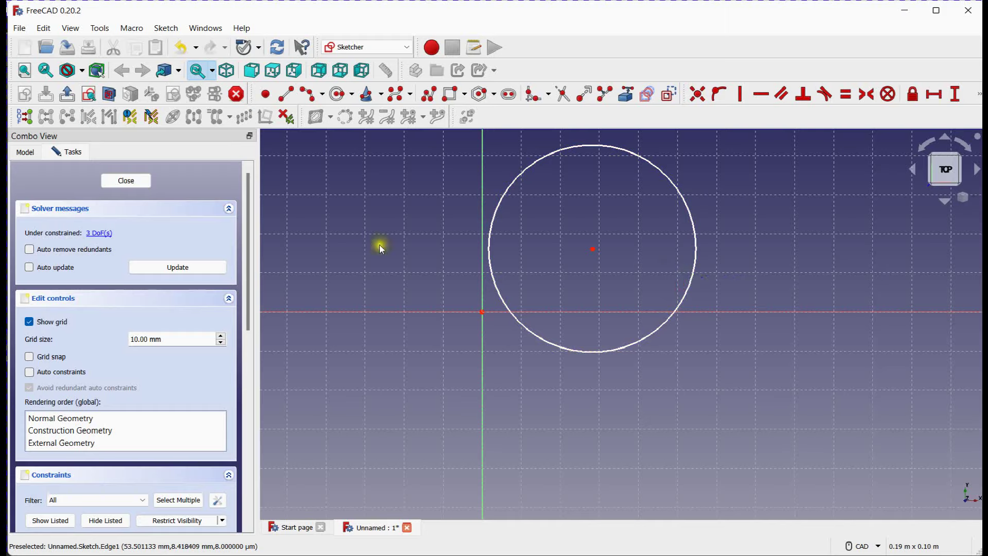
Step: Shrink the circle by dragging its rim, keeping it up-right of the origin
left_click(100, 239)
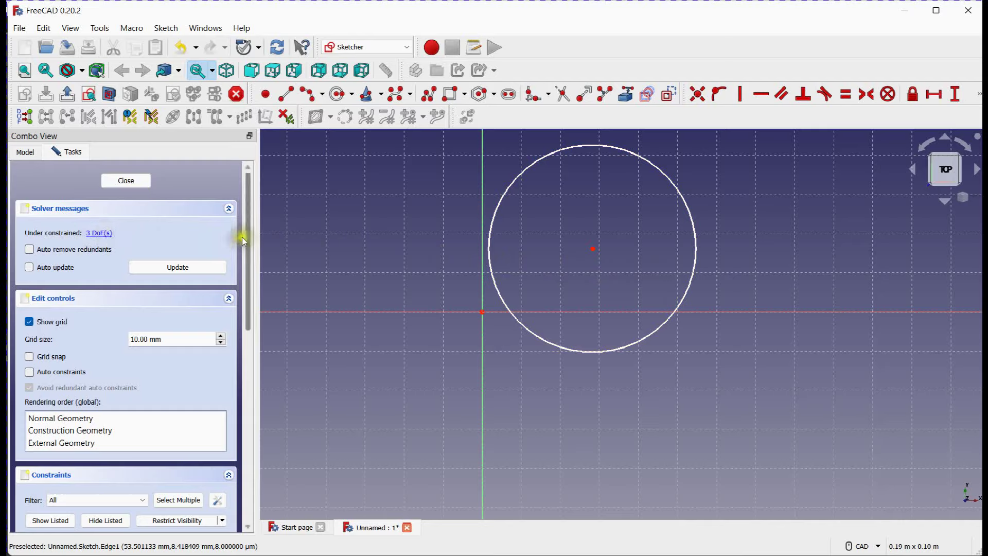
left_click_drag(247, 241, 247, 426)
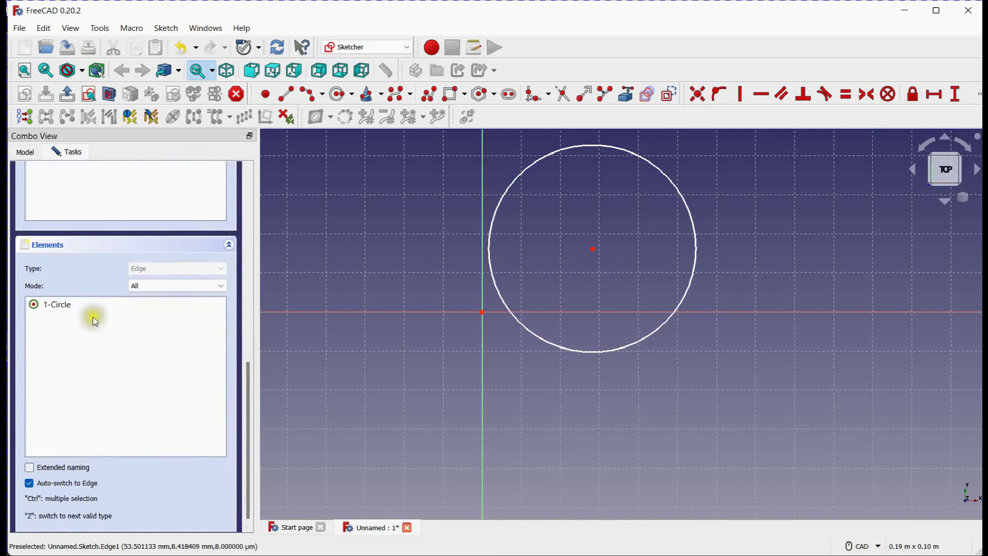
left_click(76, 305)
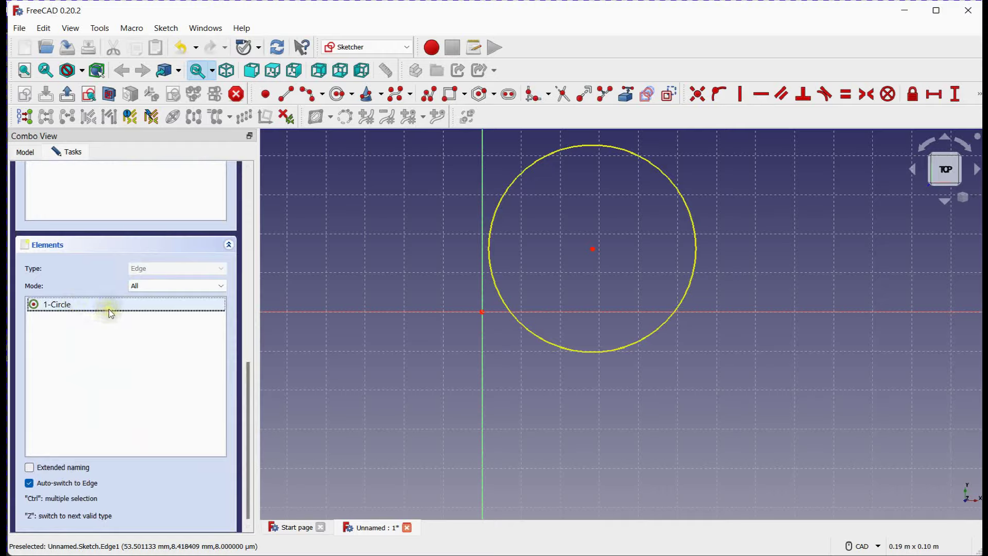
left_click(413, 320)
scroll(415, 317, "down", 1)
middle_click_drag(414, 316, 420, 347)
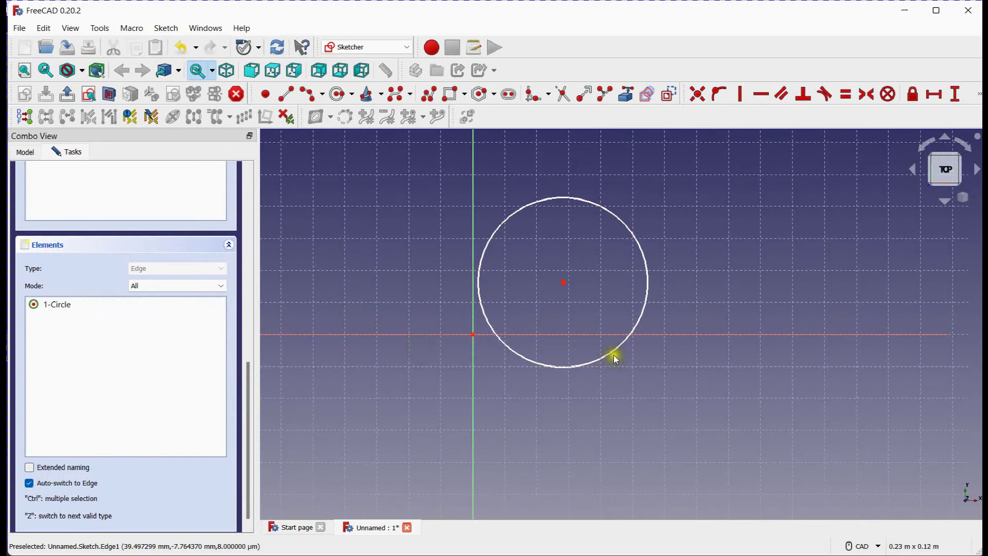
left_click_drag(612, 352, 605, 230)
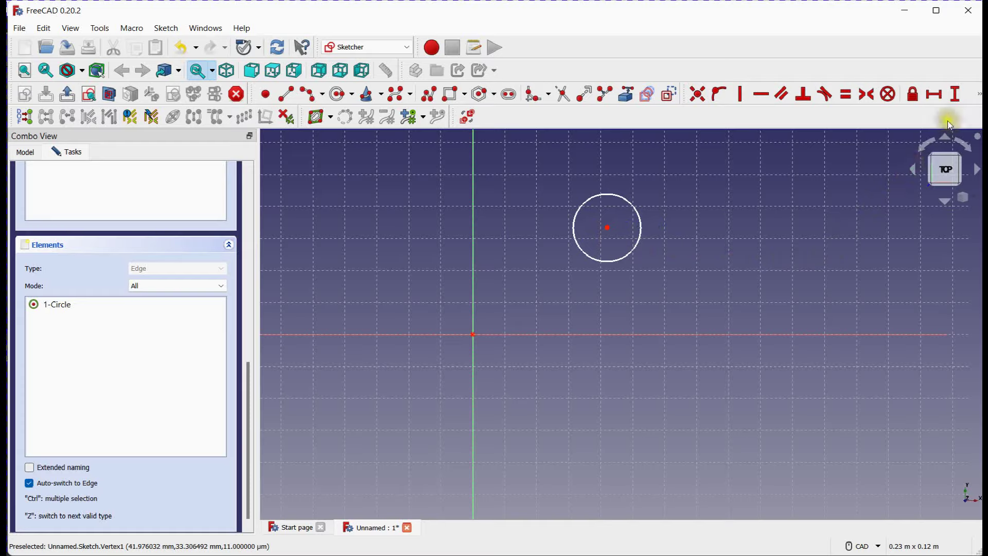
Step: Constrain the circle's radius to 15 mm
left_click(978, 94)
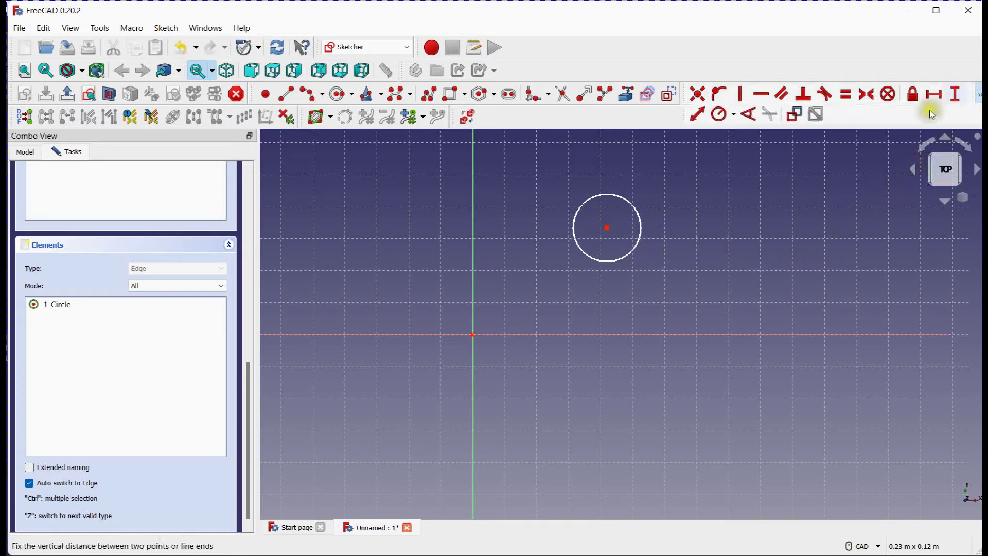
left_click(720, 113)
left_click(627, 202)
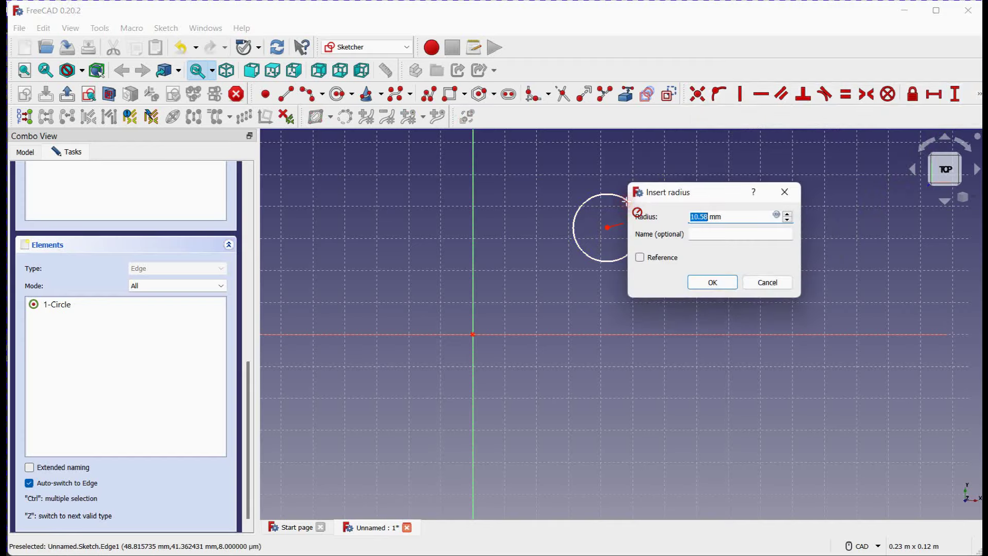
type("15")
key("Return")
left_click_drag(589, 241, 612, 228)
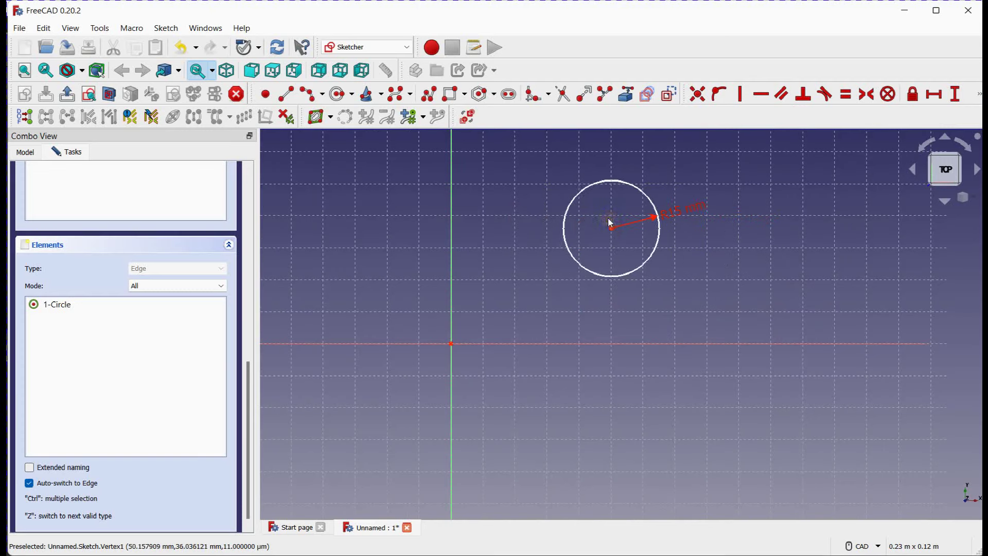
Step: Set the circle centre 50 mm horizontally from the sketch origin
left_click(934, 94)
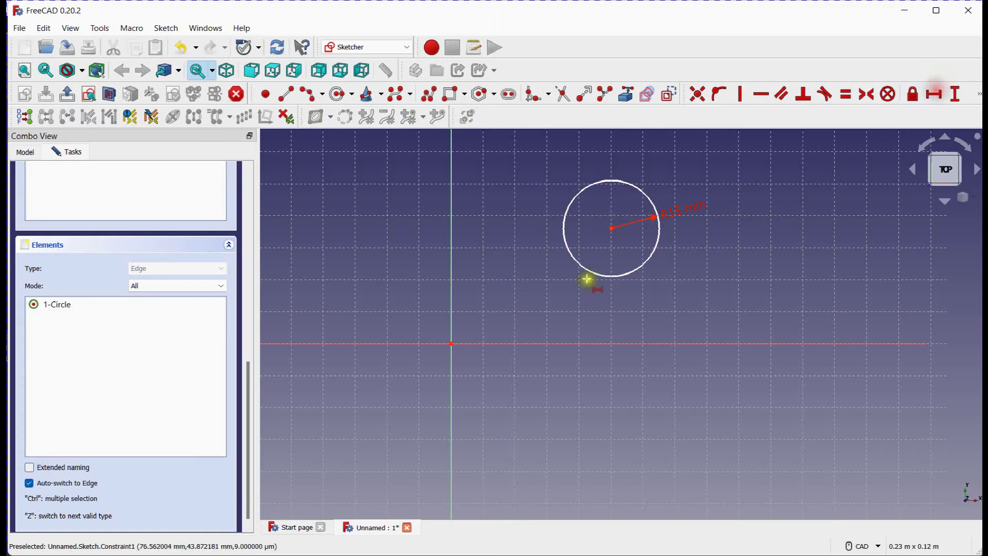
left_click(451, 343)
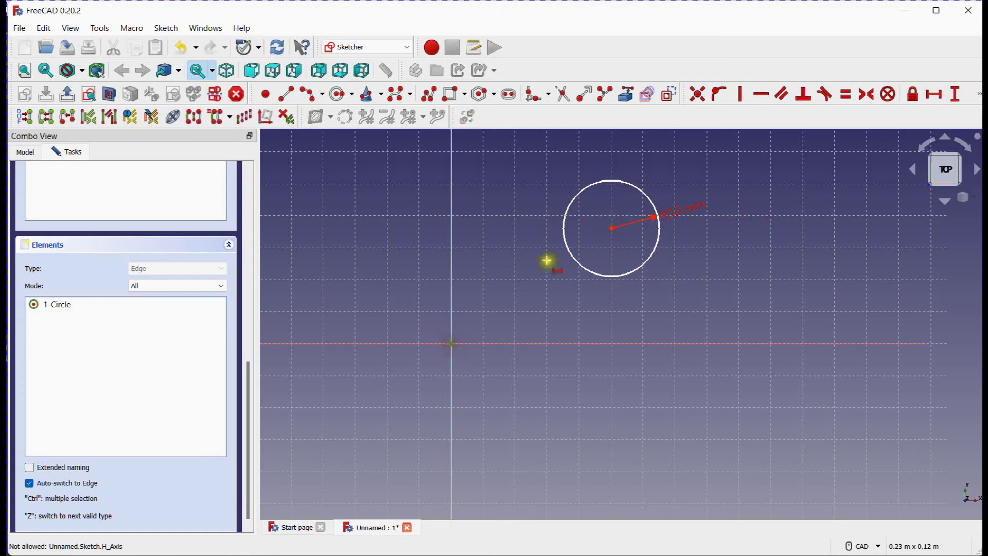
left_click(612, 228)
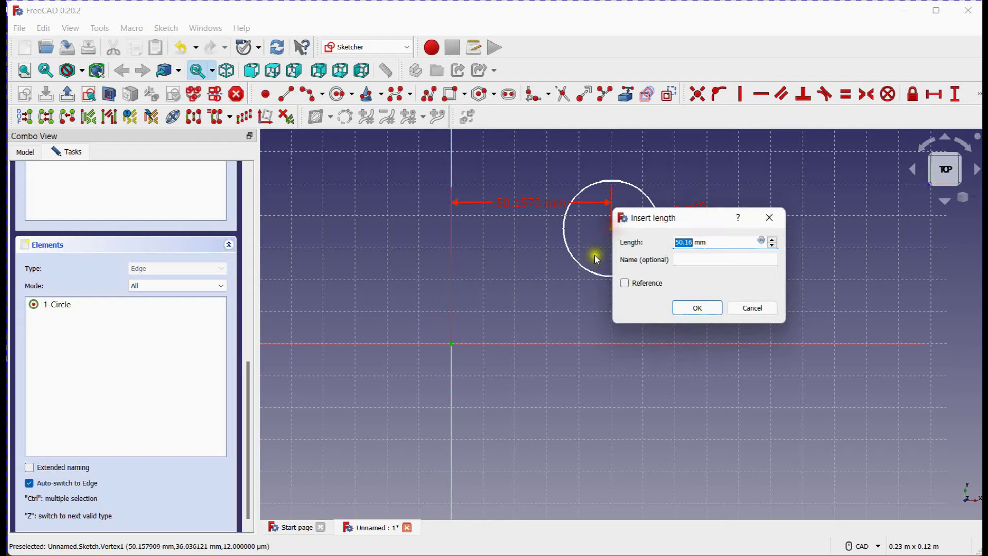
type("50")
key("Return")
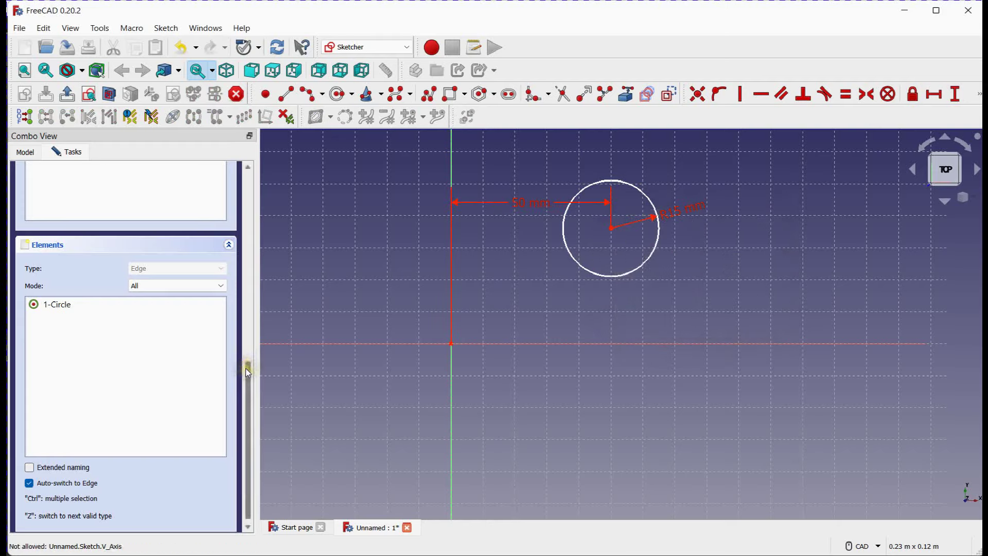
Step: Set the circle centre 50 mm vertically from the origin, fully constraining the sketch
left_click_drag(246, 369, 250, 294)
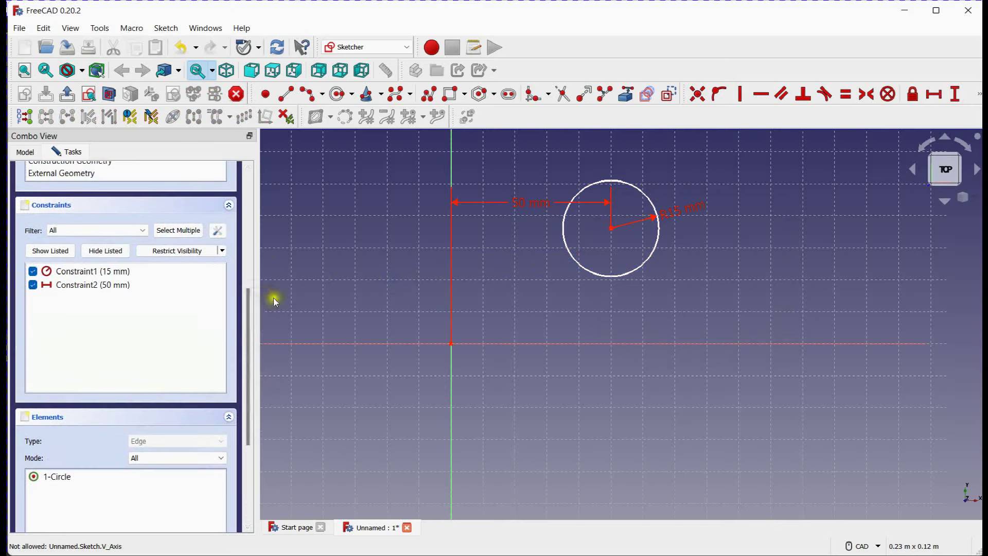
left_click_drag(246, 302, 249, 167)
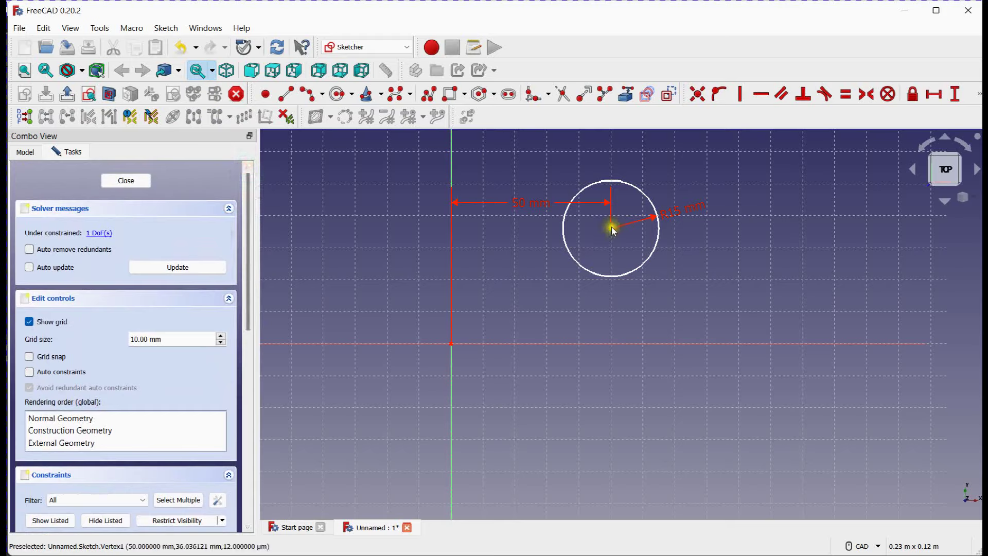
left_click_drag(613, 230, 625, 206)
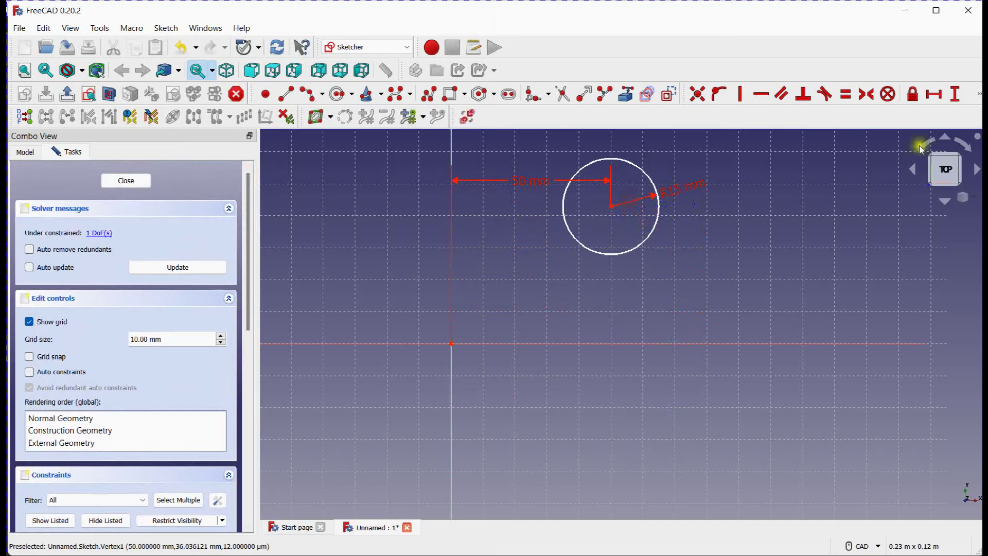
left_click(955, 93)
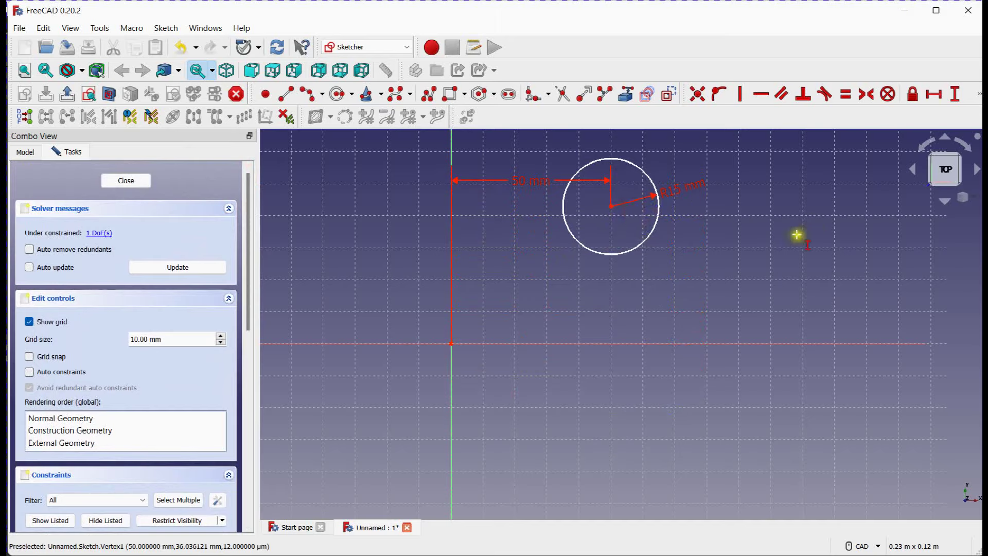
left_click(451, 341)
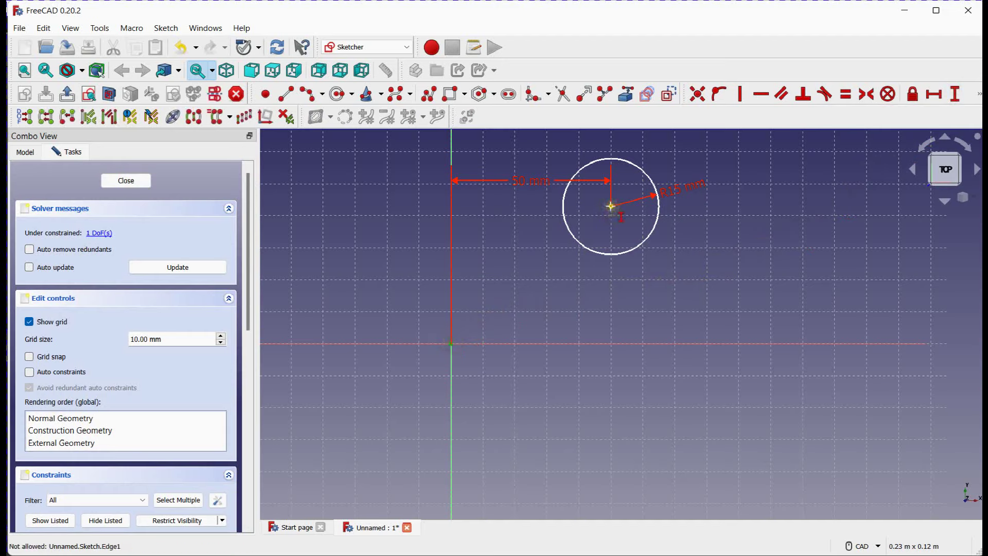
left_click(611, 206)
type("50")
key("Return")
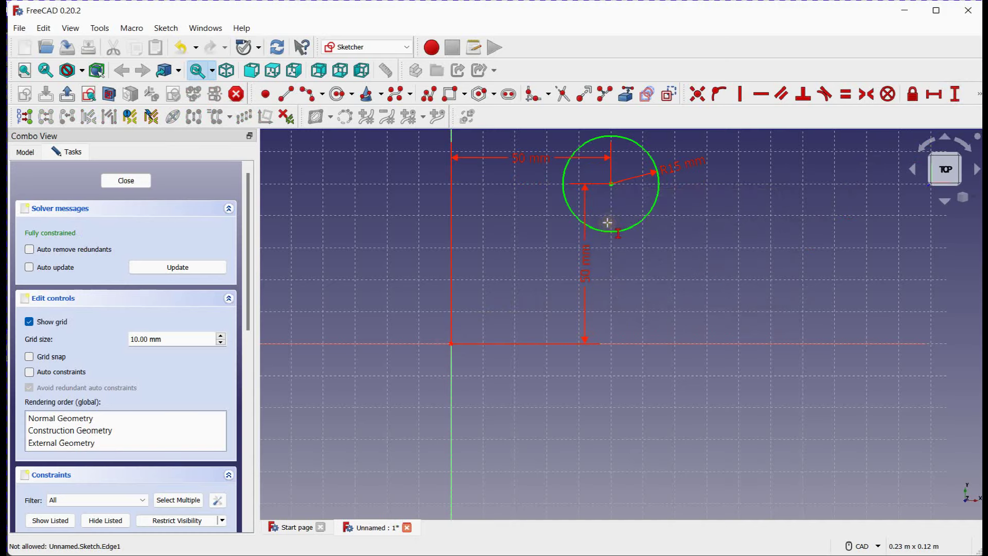
middle_click_drag(608, 220, 450, 296)
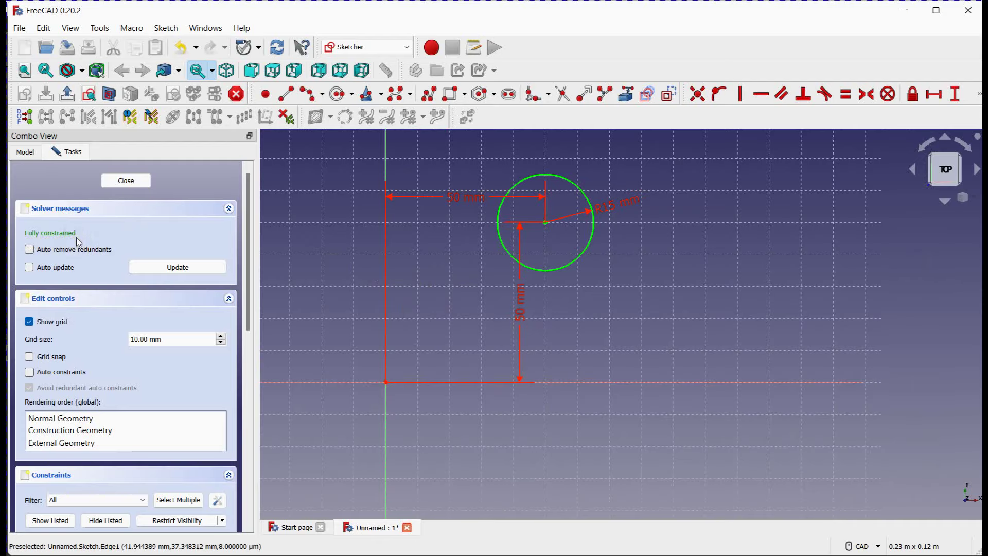
Step: Edit the 50 mm vertical, 50 mm horizontal and 15 mm radius constraints to 25 mm each
middle_click_drag(486, 262, 458, 304)
left_click_drag(249, 265, 254, 369)
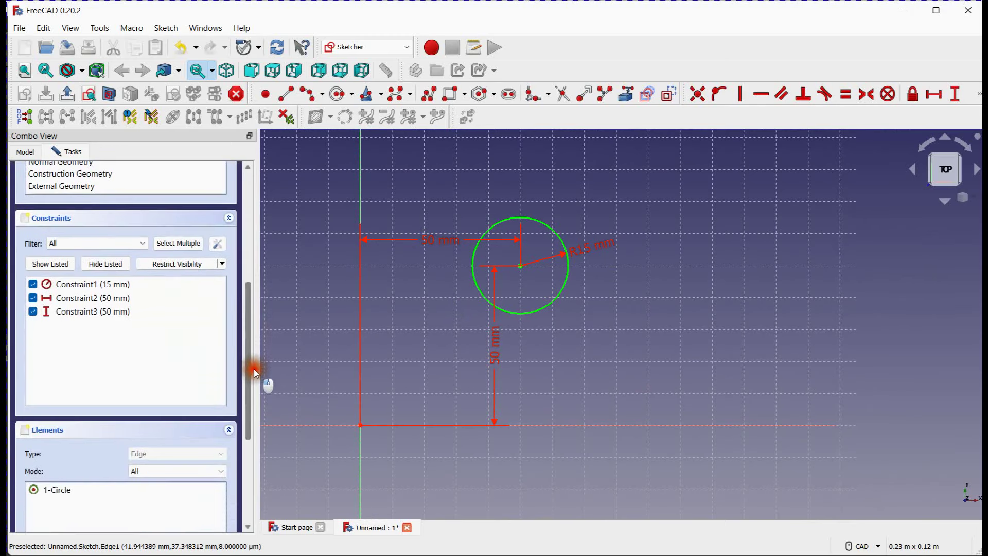
left_click(123, 312)
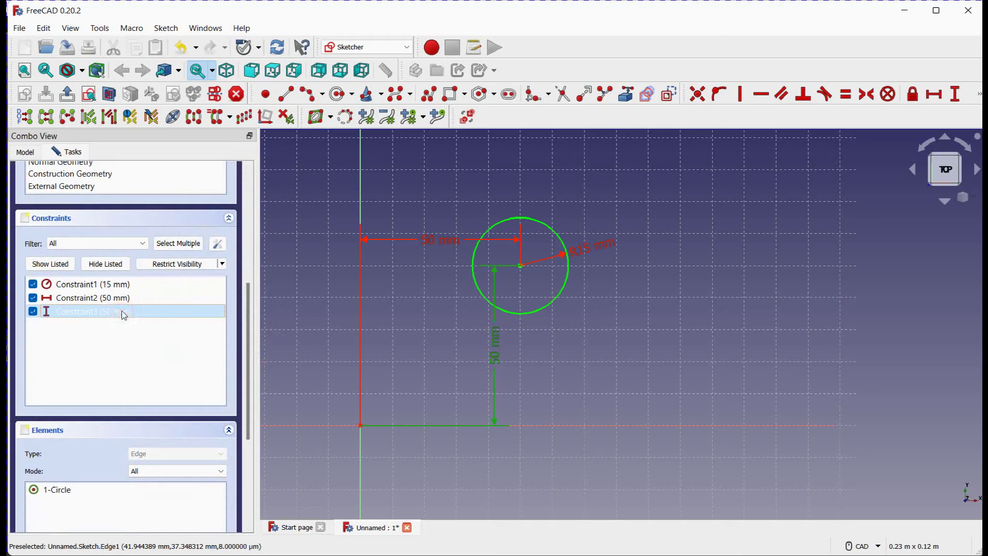
double_click(123, 312)
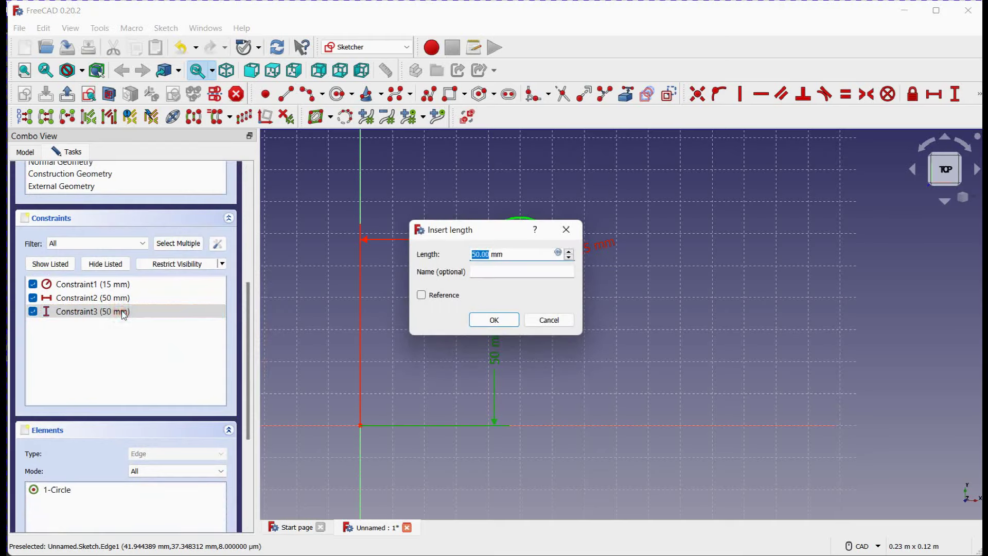
key("Return")
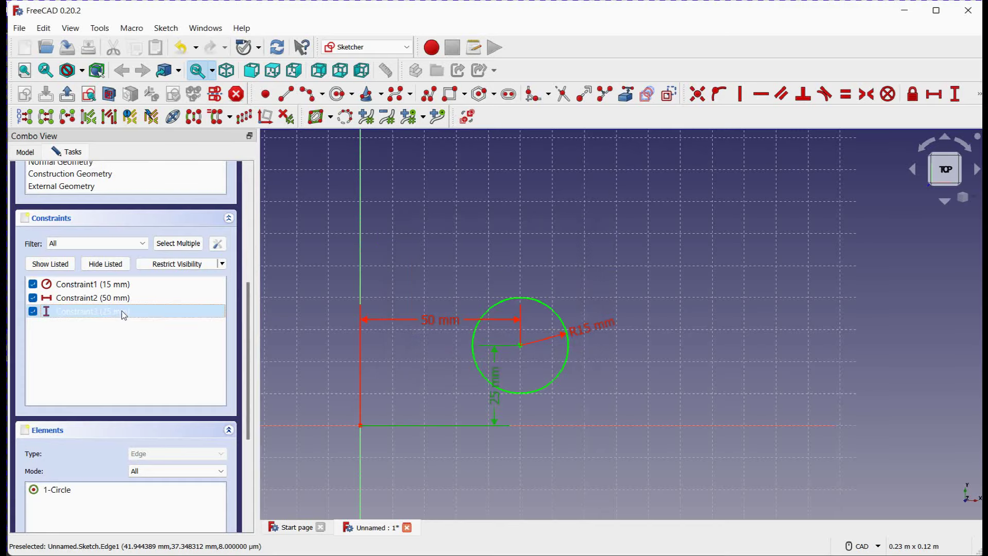
left_click(123, 301)
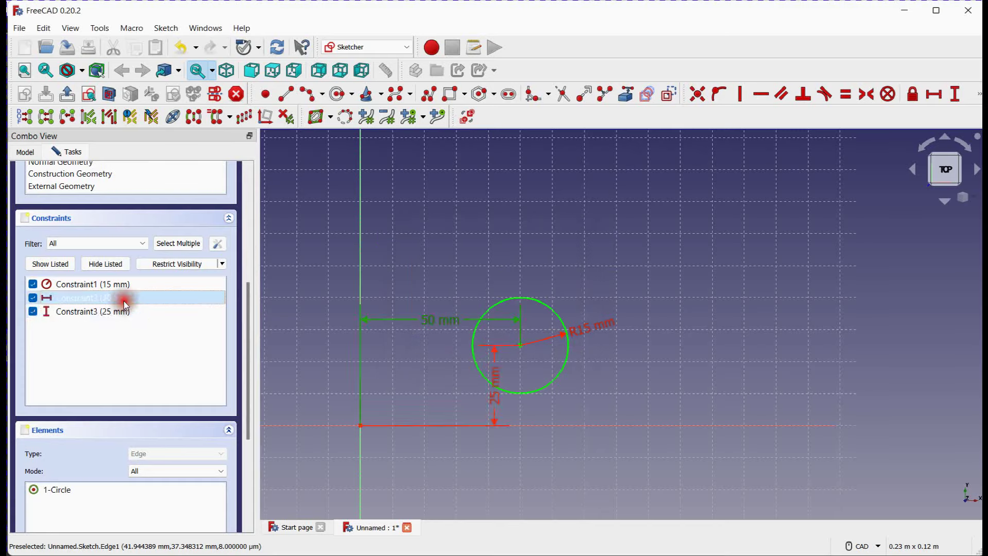
double_click(123, 298)
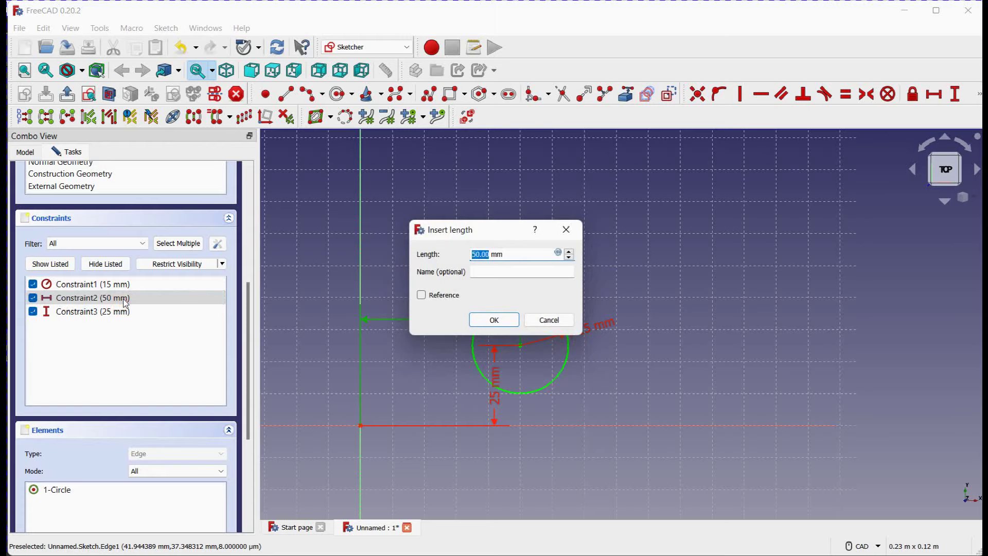
key("Return")
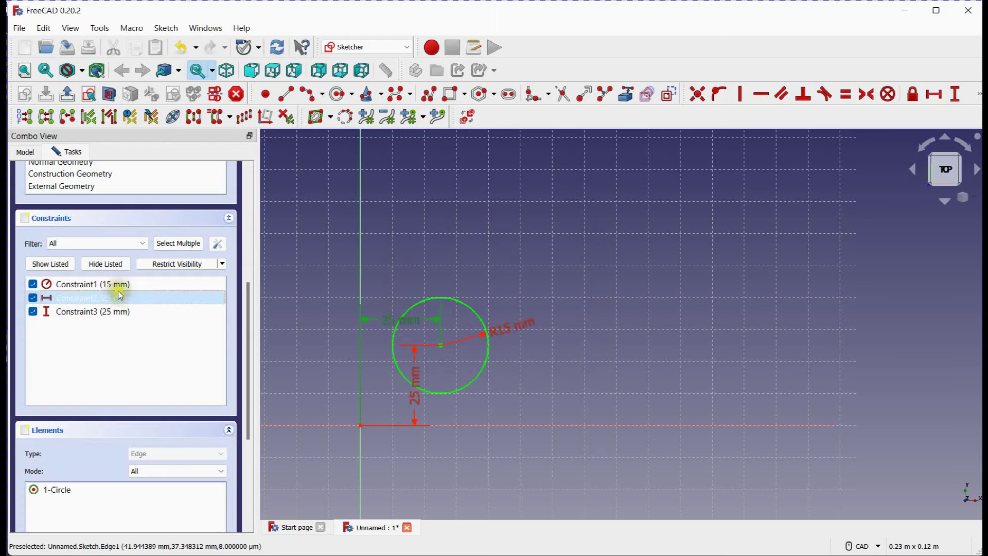
double_click(117, 286)
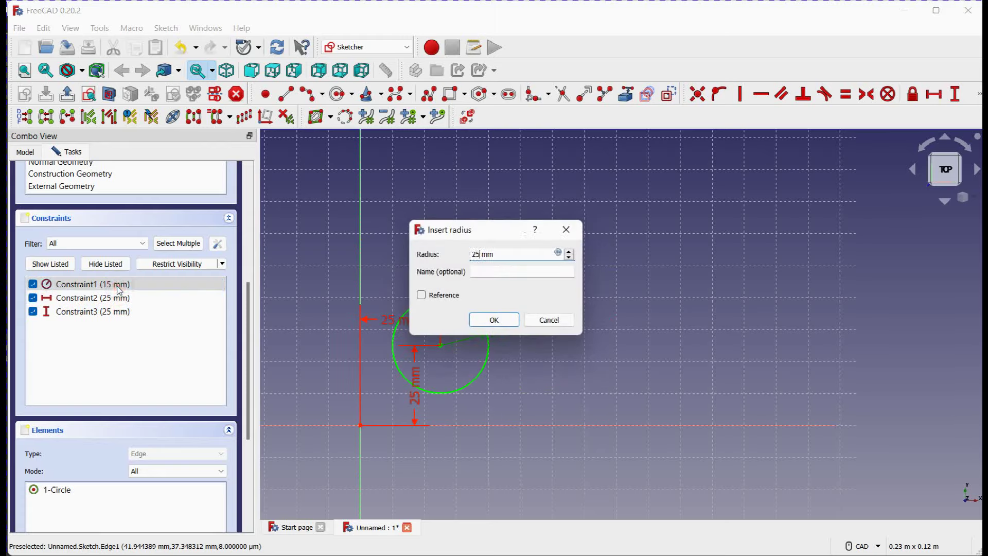
key("Return")
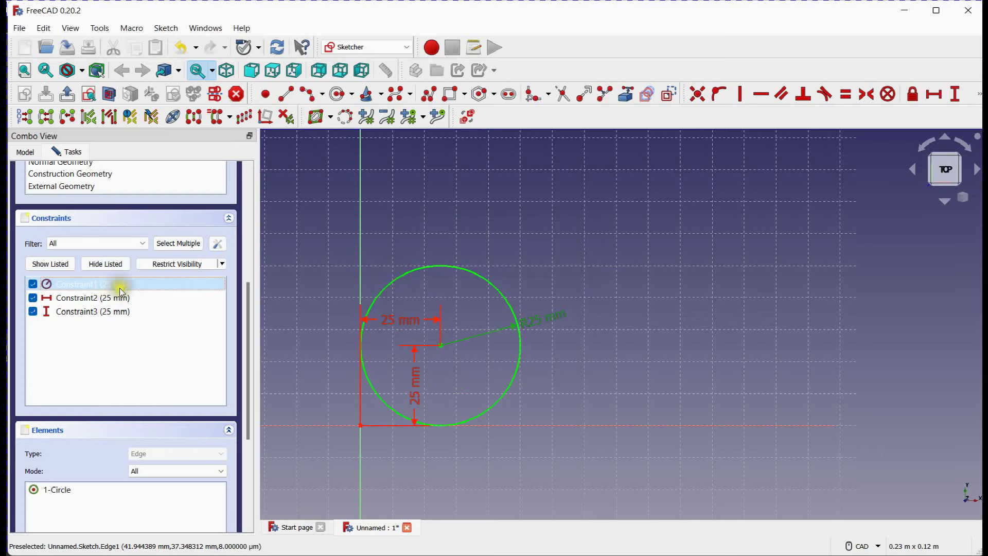
scroll(141, 347, "down", 4)
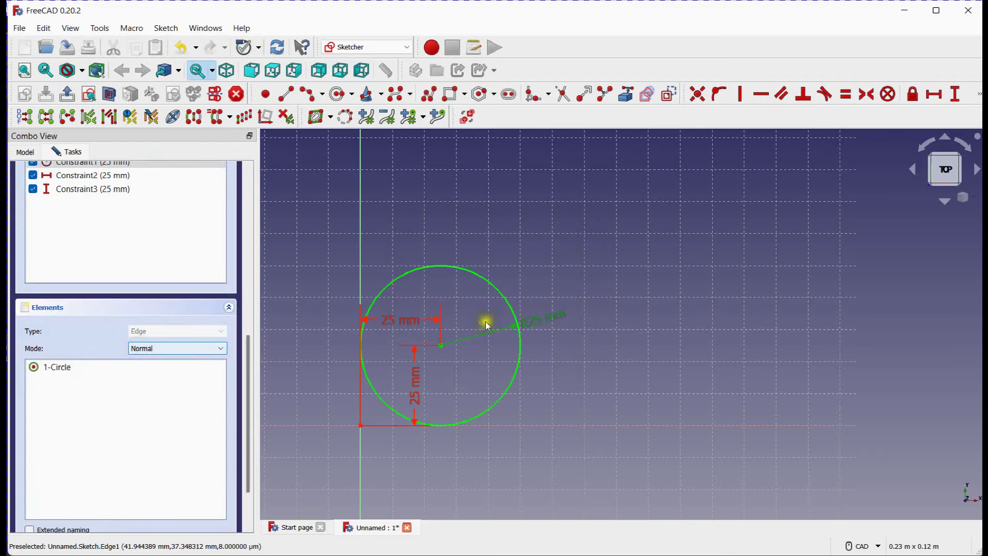
mouse_move(581, 338)
middle_mouse_down()
mouse_move(608, 298)
mouse_move(528, 330)
middle_mouse_up()
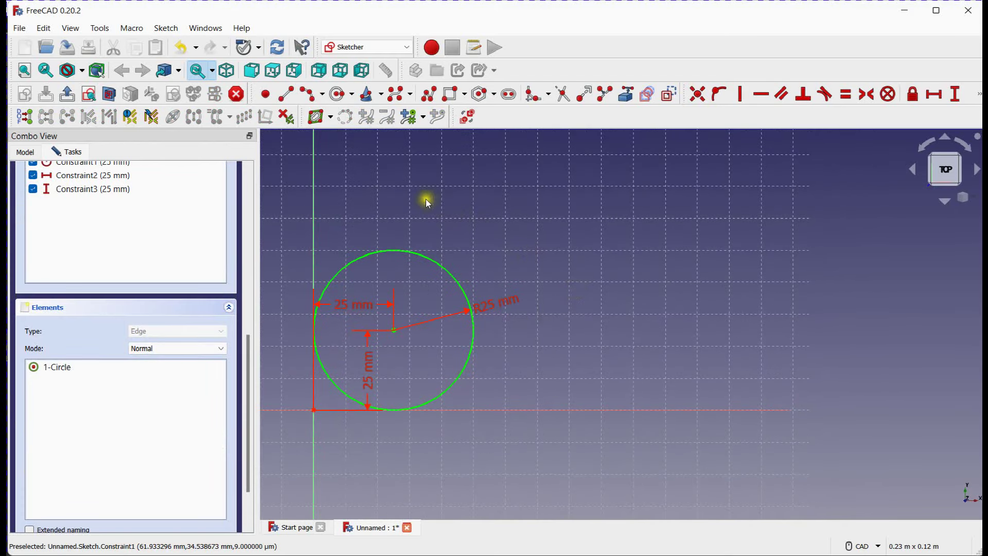
Step: Draw a second circle through three rim points to the right of the first one
left_click(351, 94)
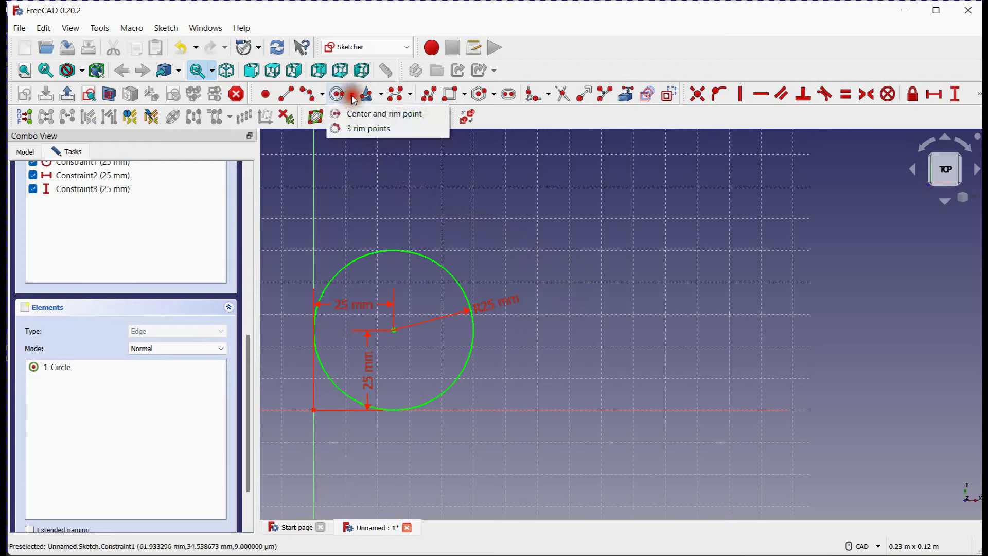
left_click(361, 129)
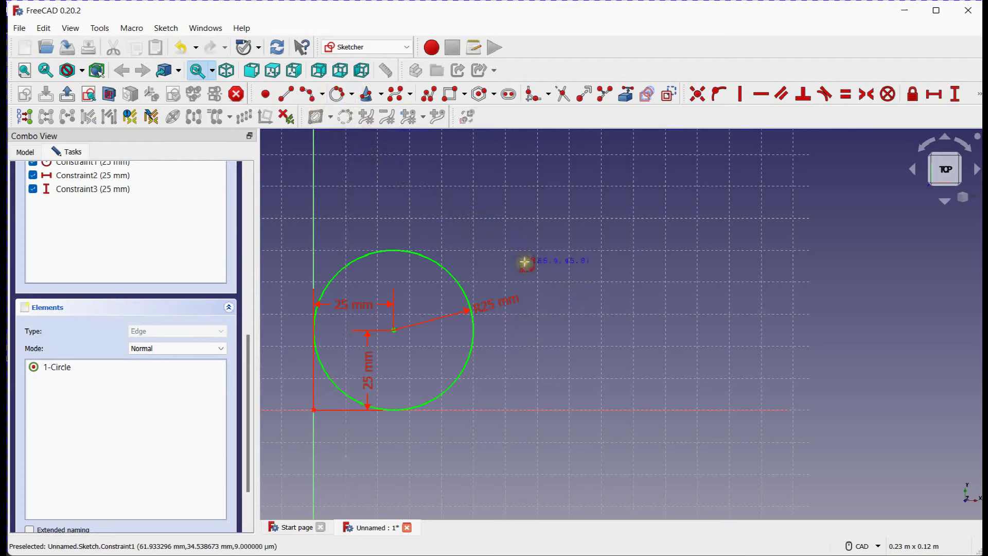
left_click(656, 281)
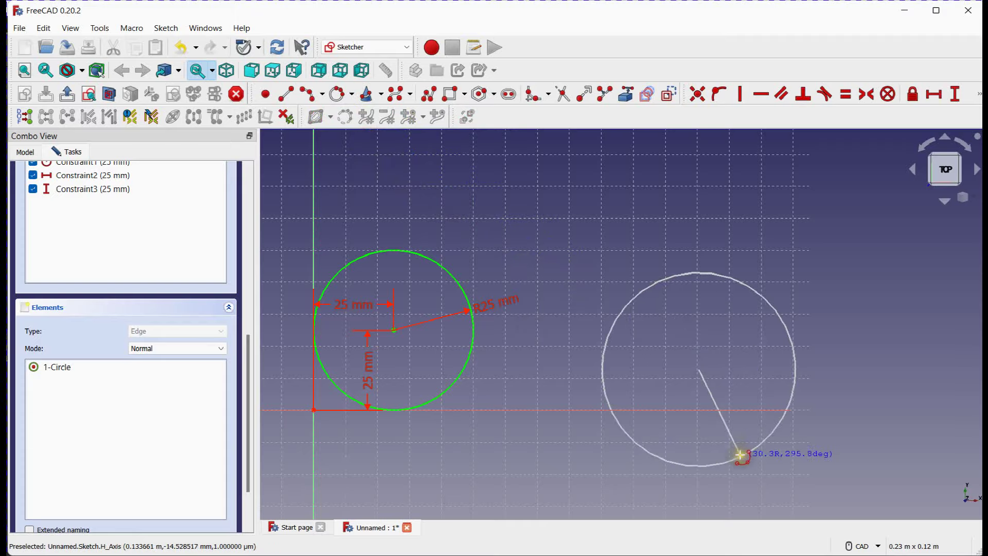
left_click(742, 456)
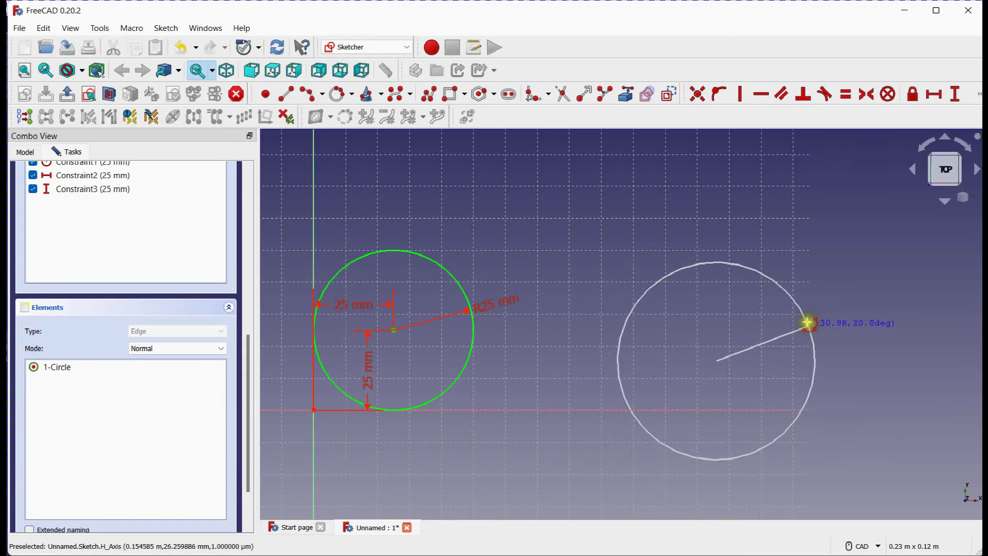
left_click(806, 321)
middle_click_drag(721, 341, 655, 315)
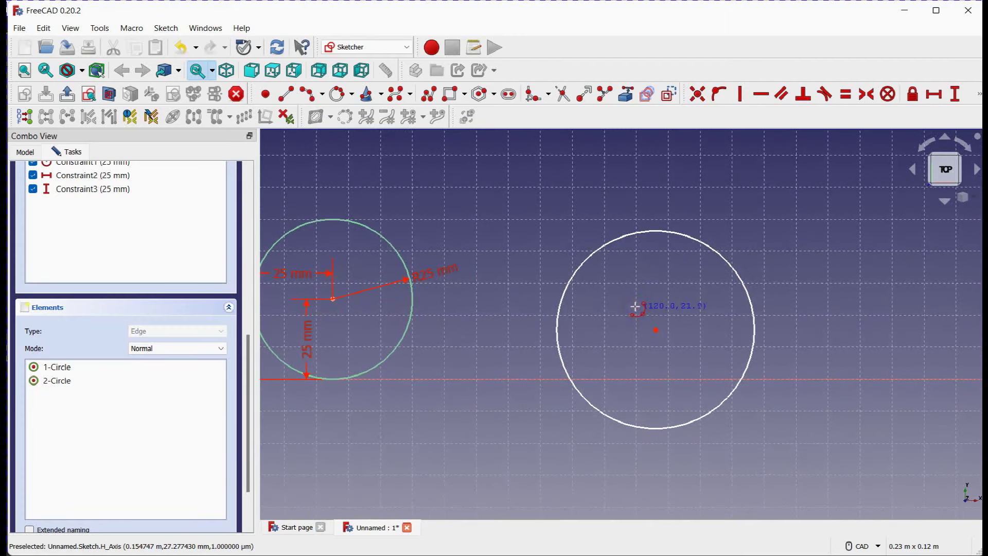
scroll(635, 307, "down", 2)
scroll(635, 307, "up", 1)
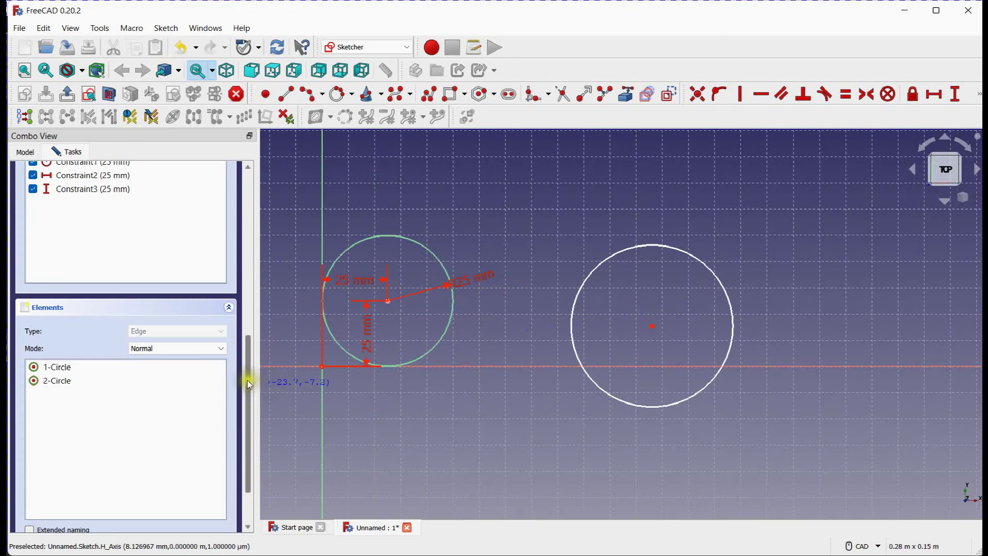
left_click_drag(247, 380, 258, 215)
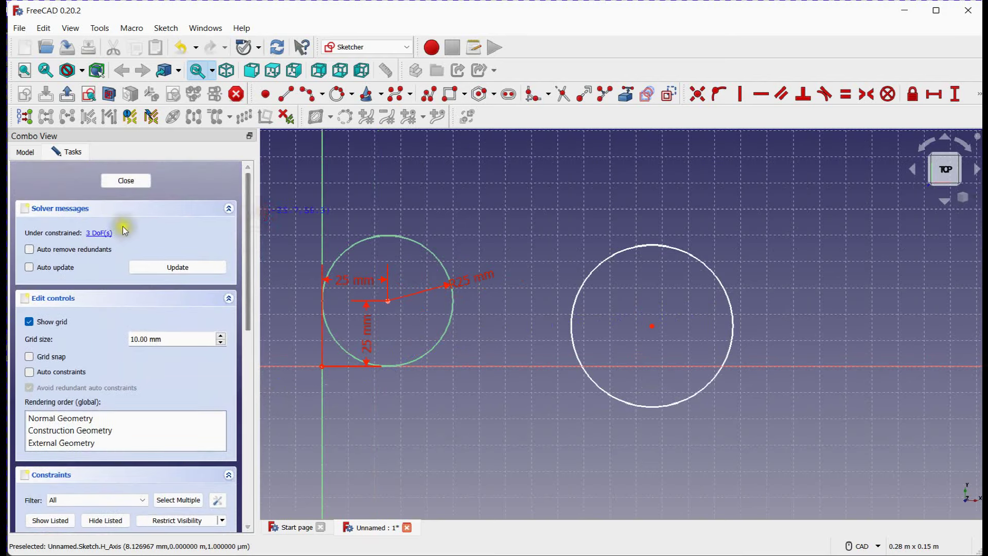
Step: Drag the right circle higher and give it a 25 mm radius constraint
left_click(627, 331)
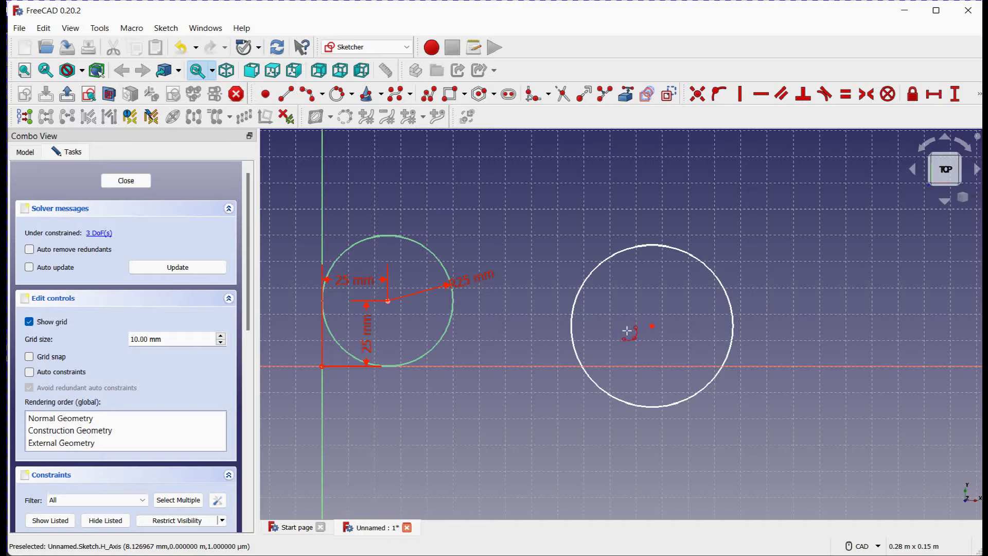
left_click_drag(655, 333, 648, 245)
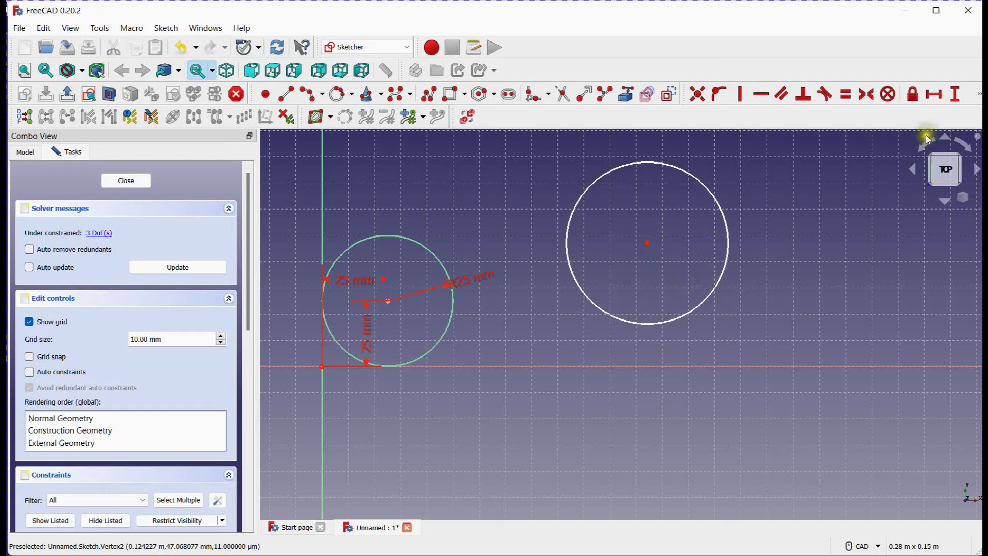
left_click(979, 94)
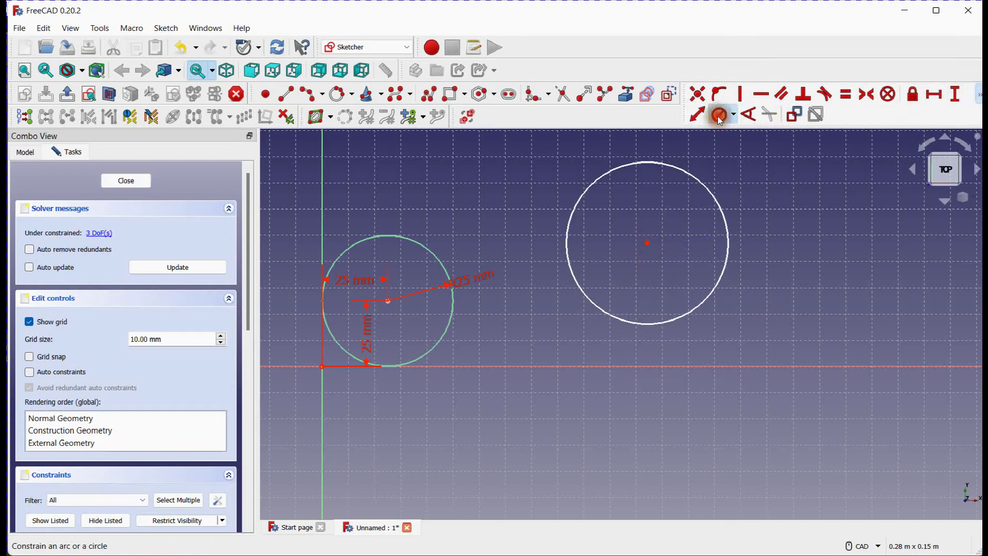
left_click(718, 115)
left_click(714, 195)
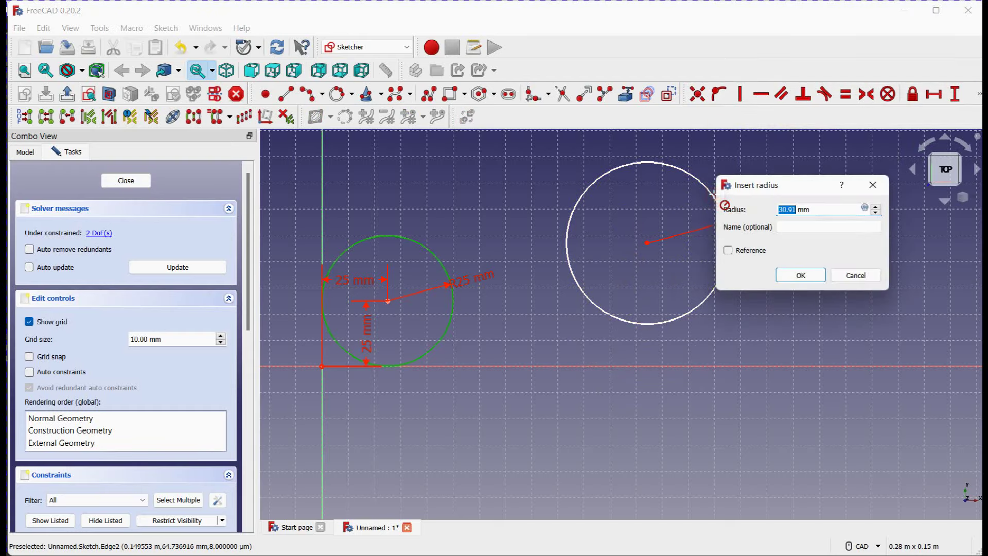
key("Return")
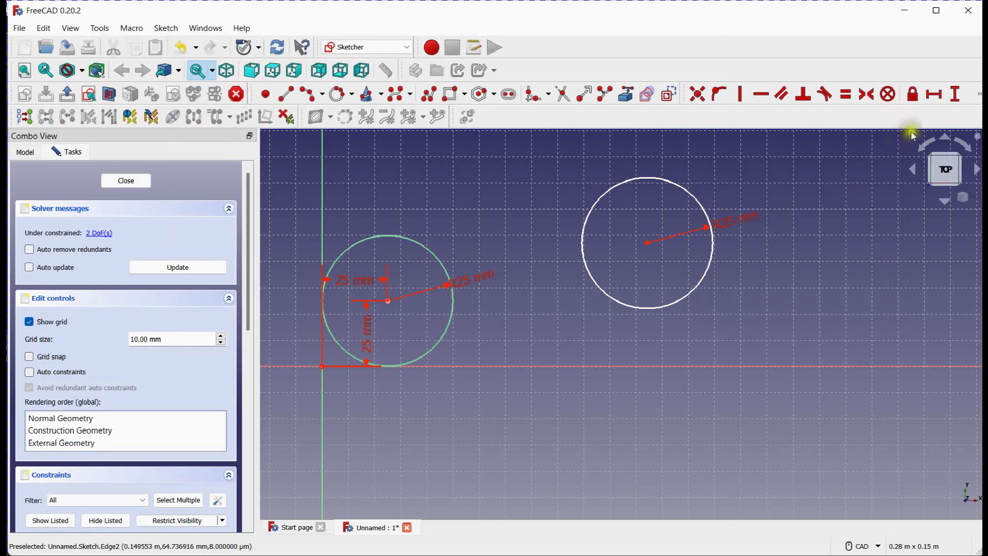
Step: Set a 100 mm horizontal distance between the two circle centres
left_click(934, 94)
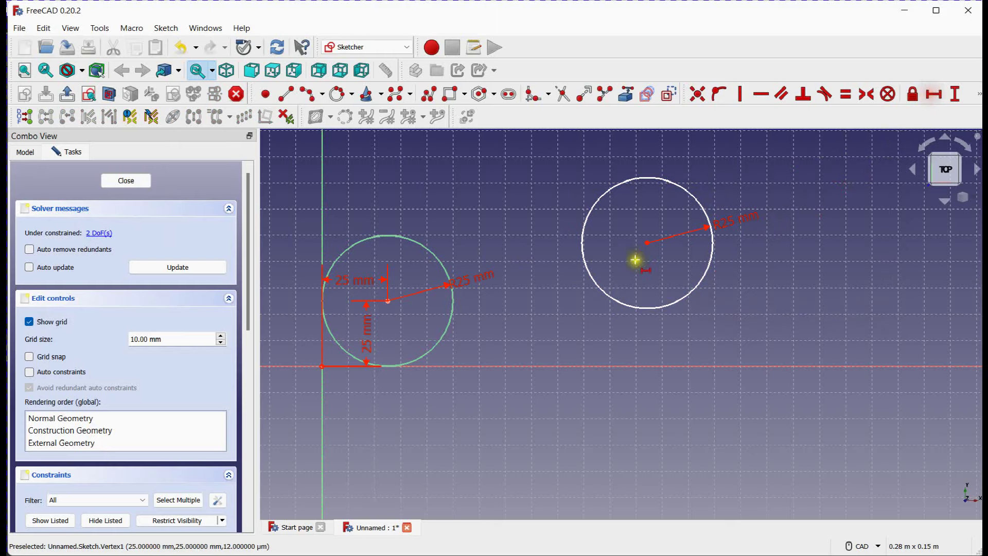
left_click(387, 301)
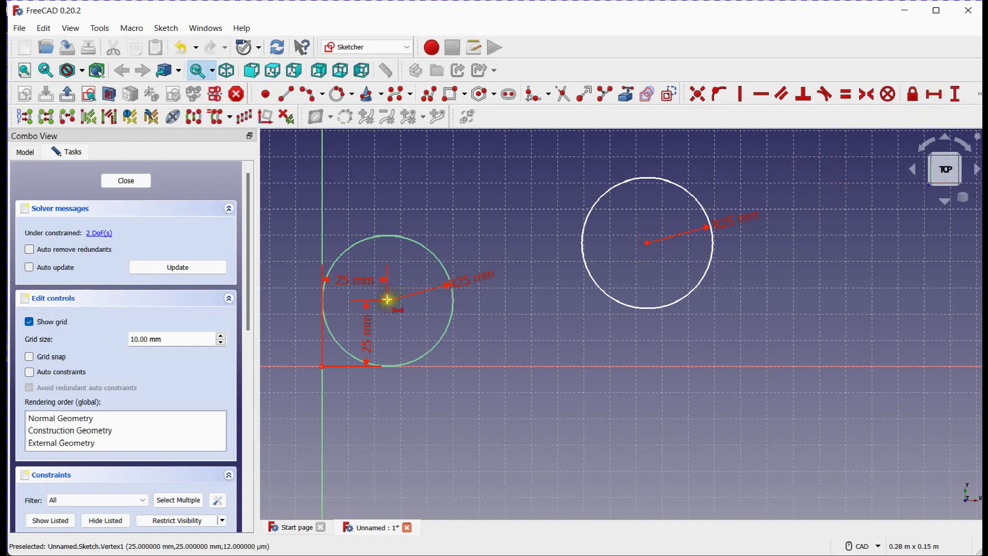
left_click(643, 244)
key("l")
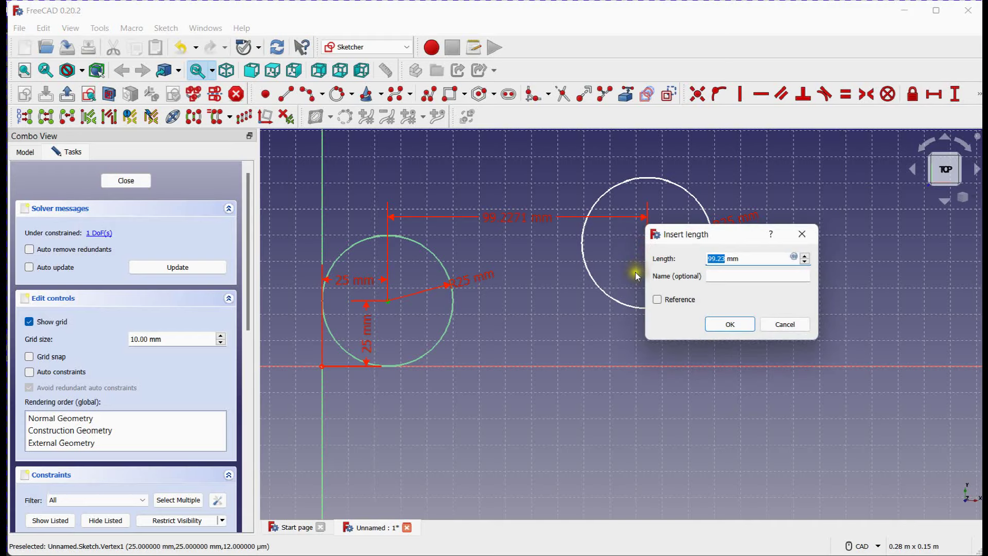
type("100")
key("Return")
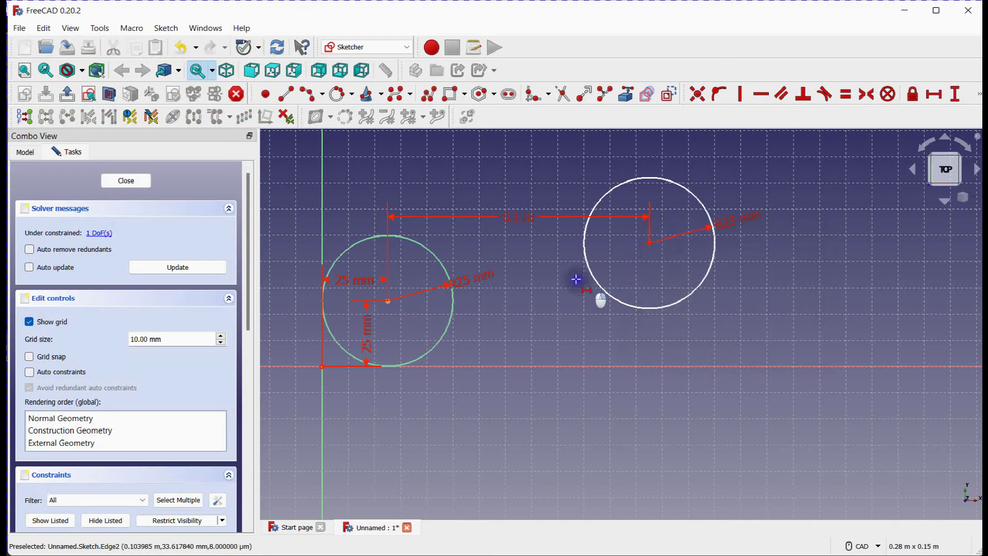
Step: Set a 0 mm vertical distance between the circle centres to level them
left_click_drag(629, 303, 681, 318)
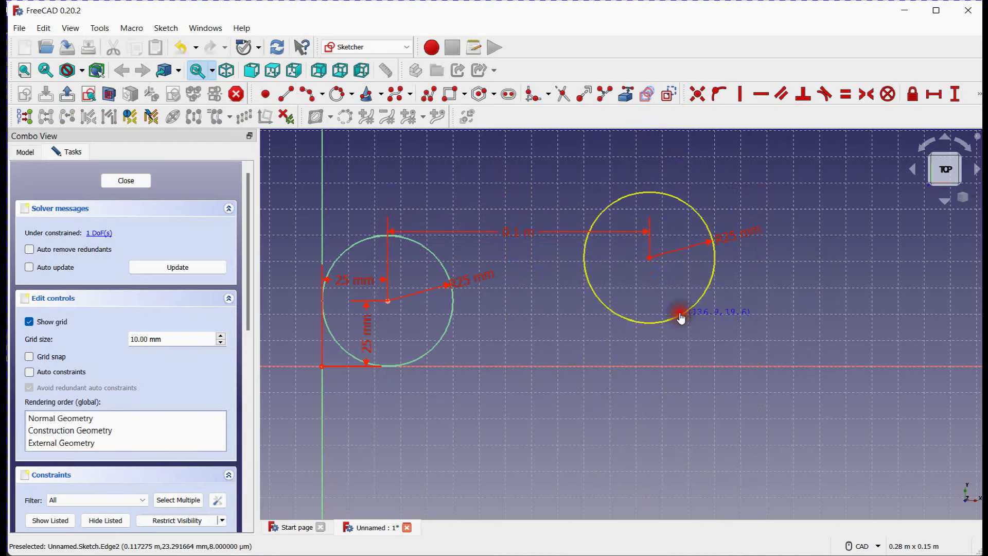
left_click(956, 97)
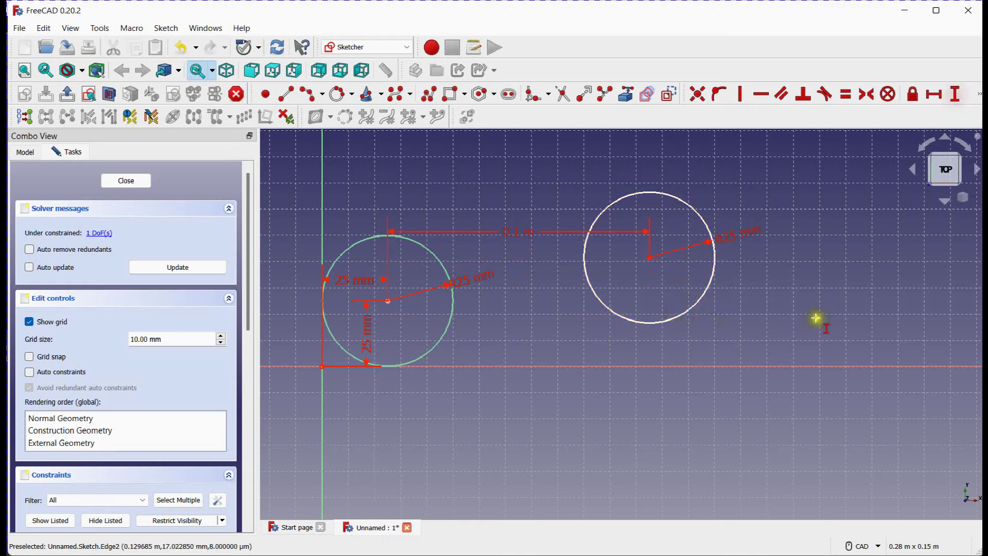
left_click(649, 257)
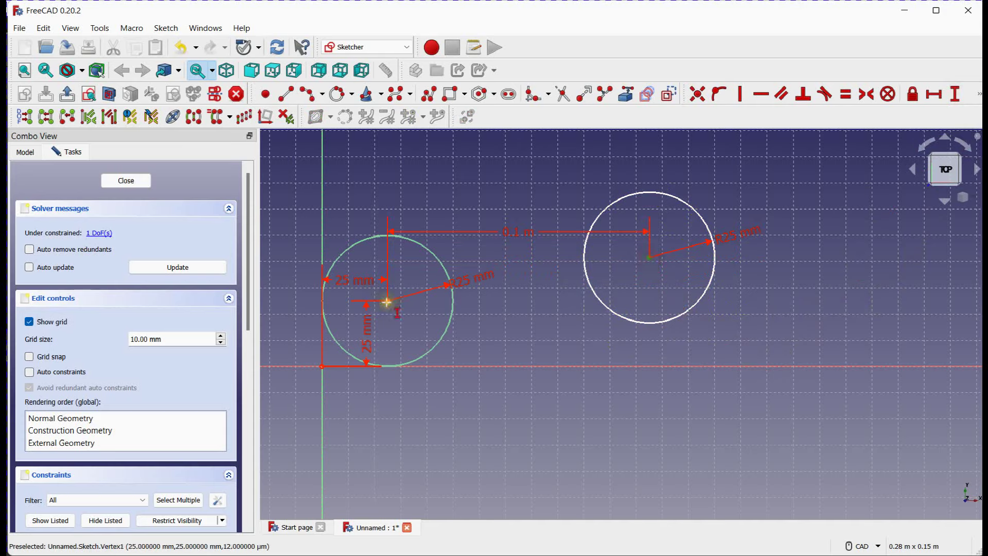
left_click(386, 300)
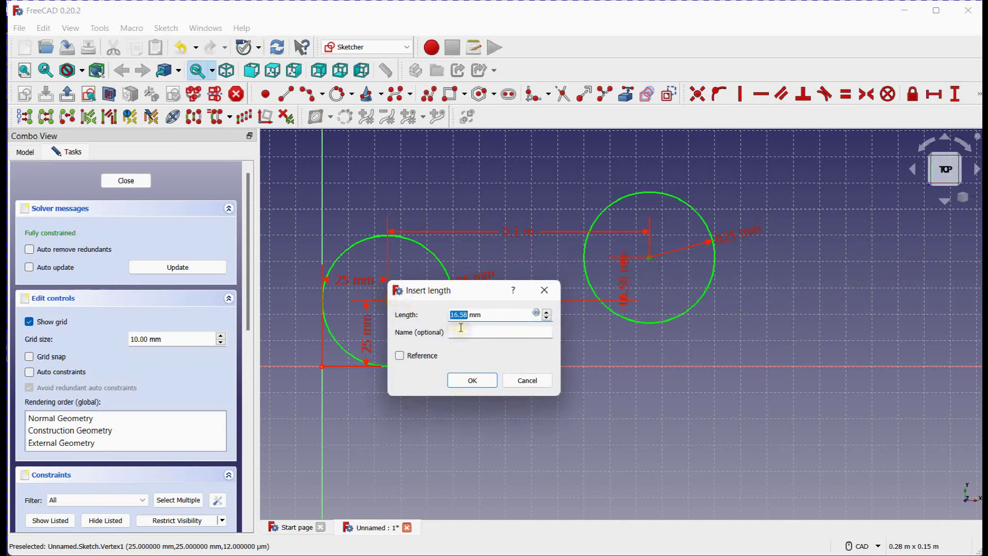
type("0")
key("Return")
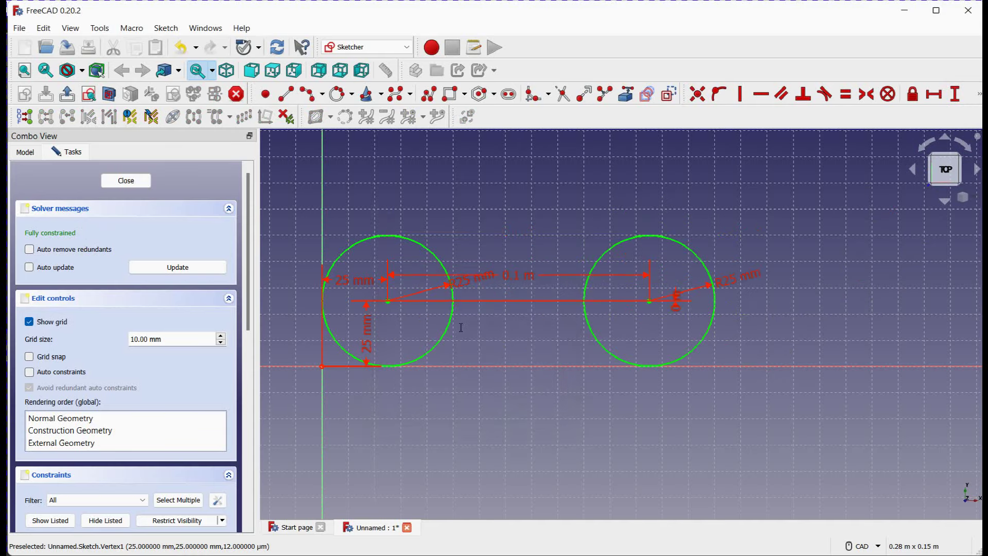
Step: Move the left circle's radius label outside the circle and change the radius to 50 mm
middle_click_drag(493, 333, 546, 338)
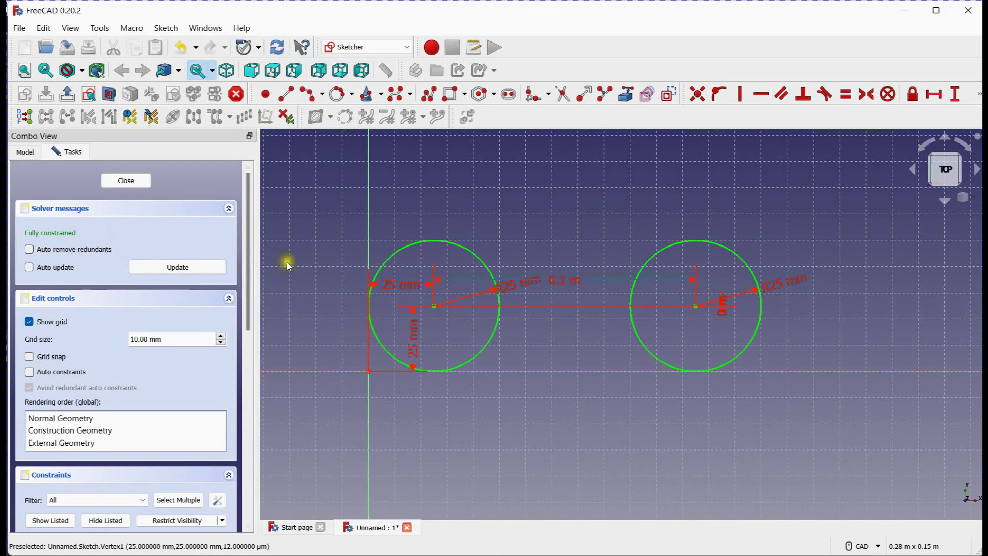
middle_click_drag(591, 338, 592, 354)
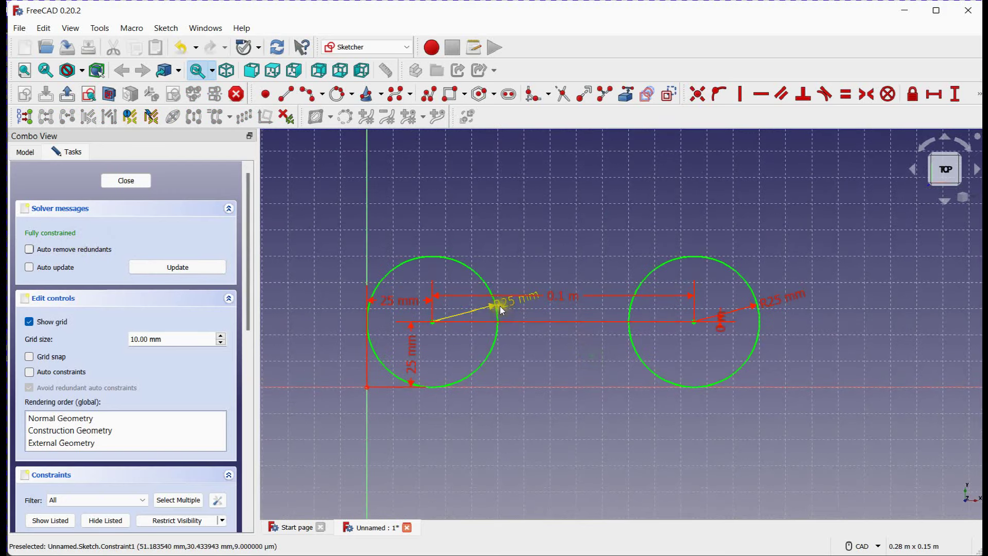
left_click_drag(499, 306, 547, 382)
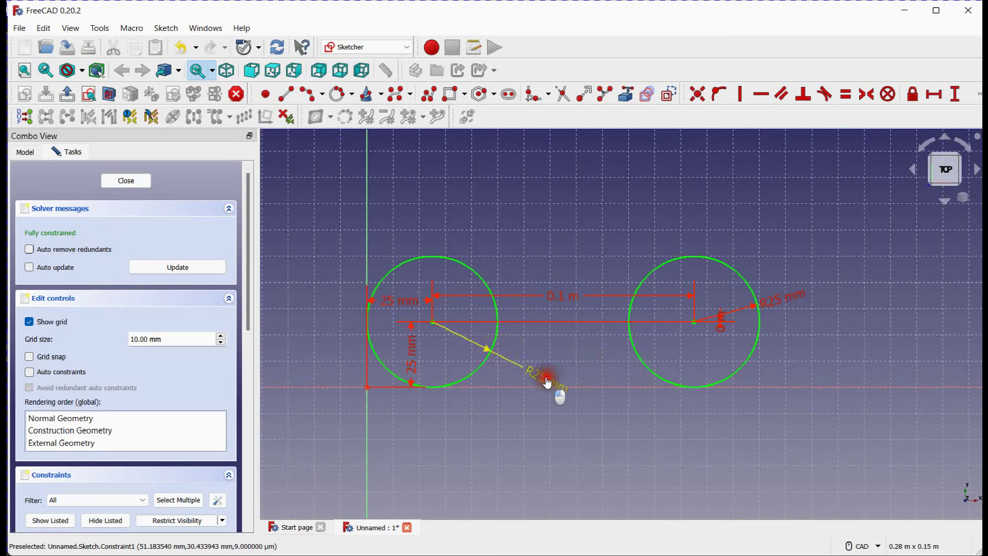
double_click(548, 382)
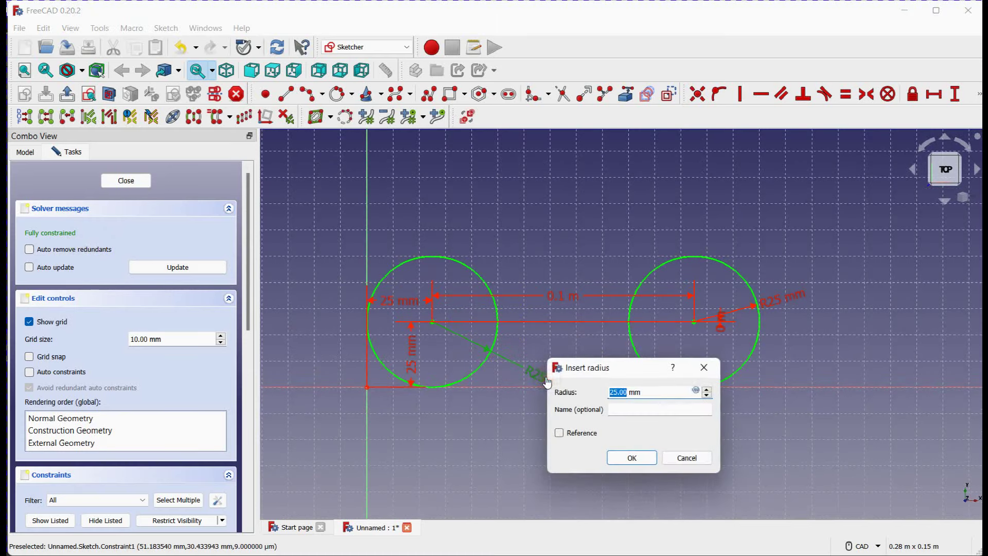
type("50")
key("Return")
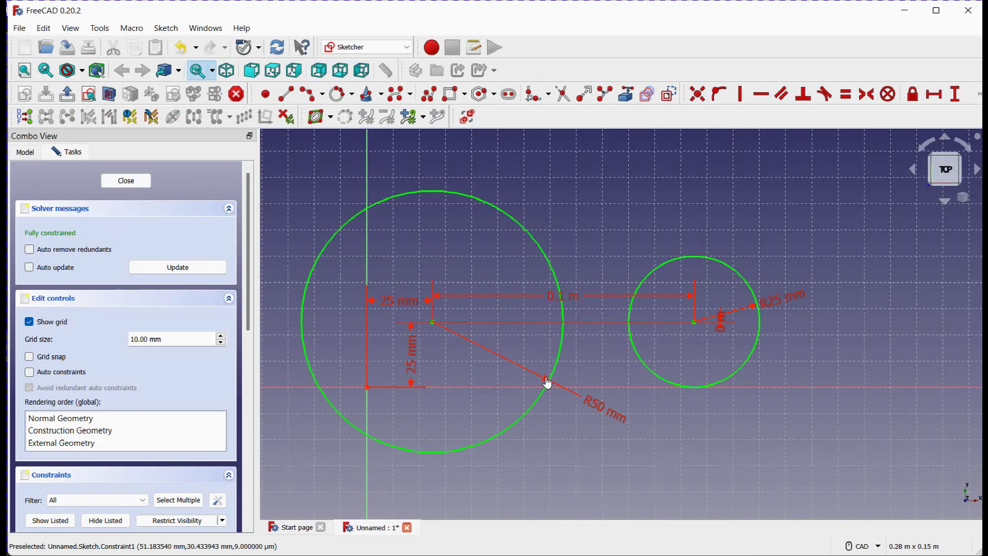
scroll(547, 382, "down", 2)
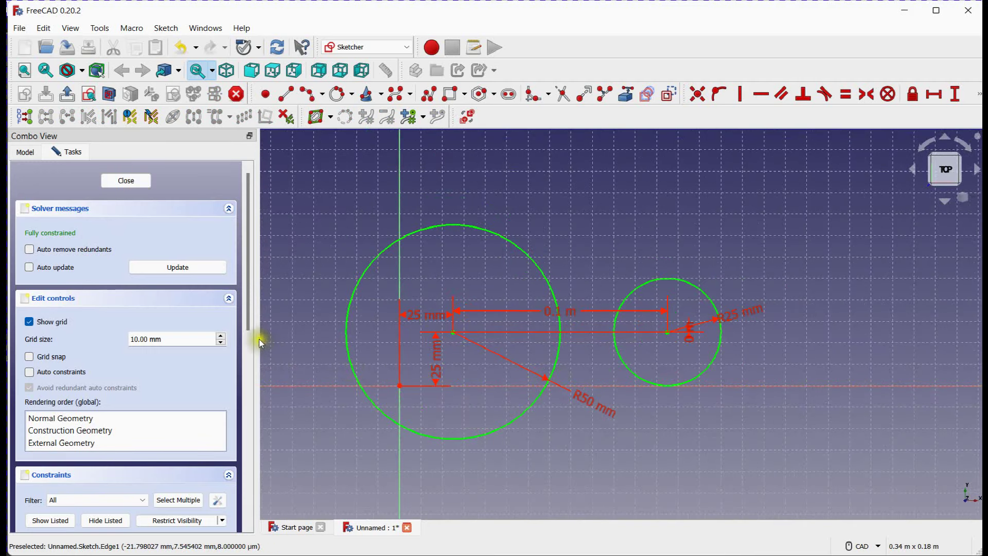
left_click_drag(248, 320, 254, 431)
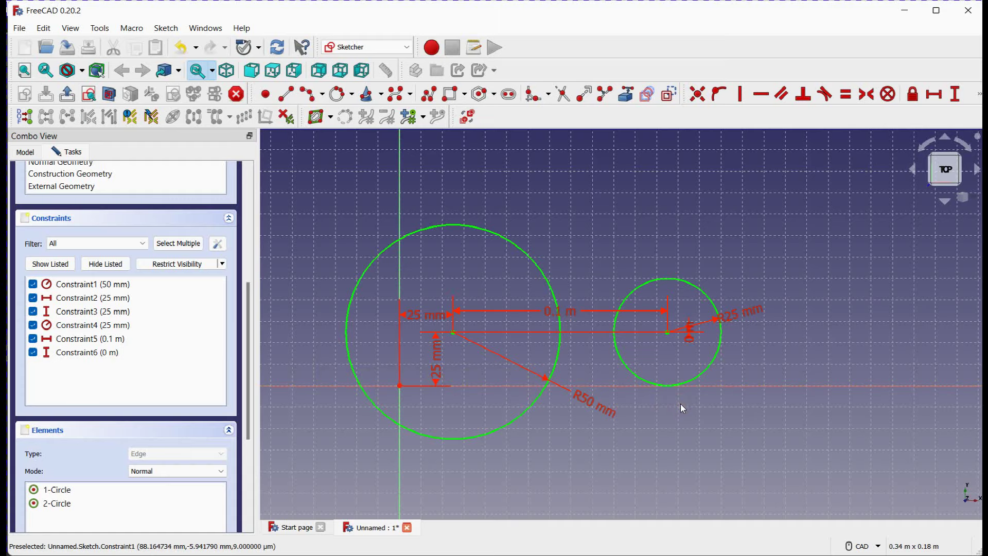
middle_click_drag(680, 403, 528, 432)
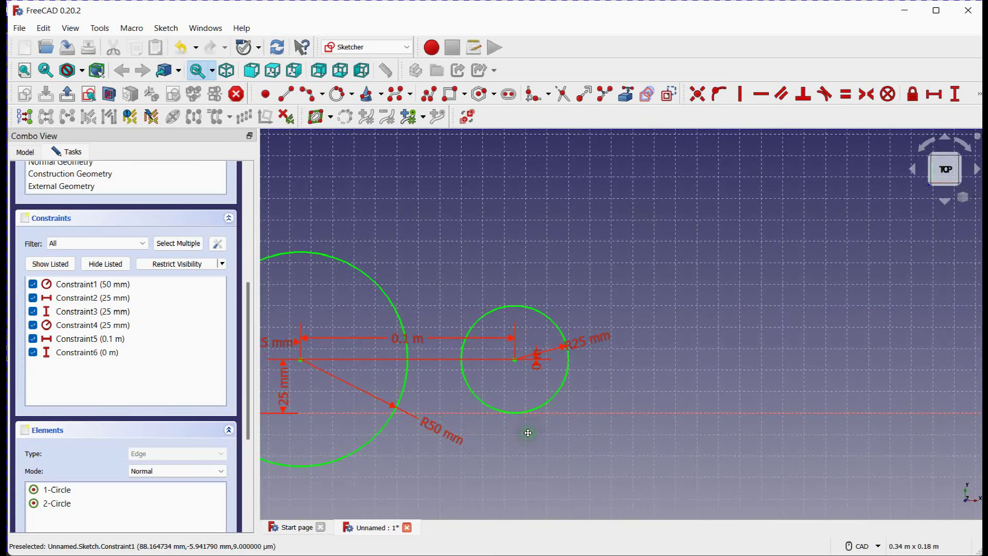
Step: Draw three separate lines right of the circles, roughly outlining a triangle
left_click(285, 94)
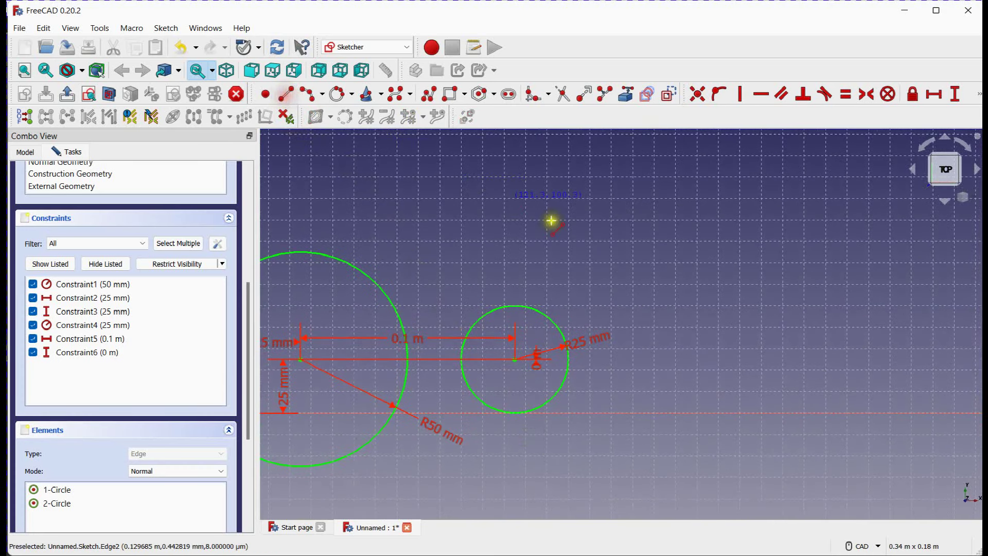
left_click(684, 329)
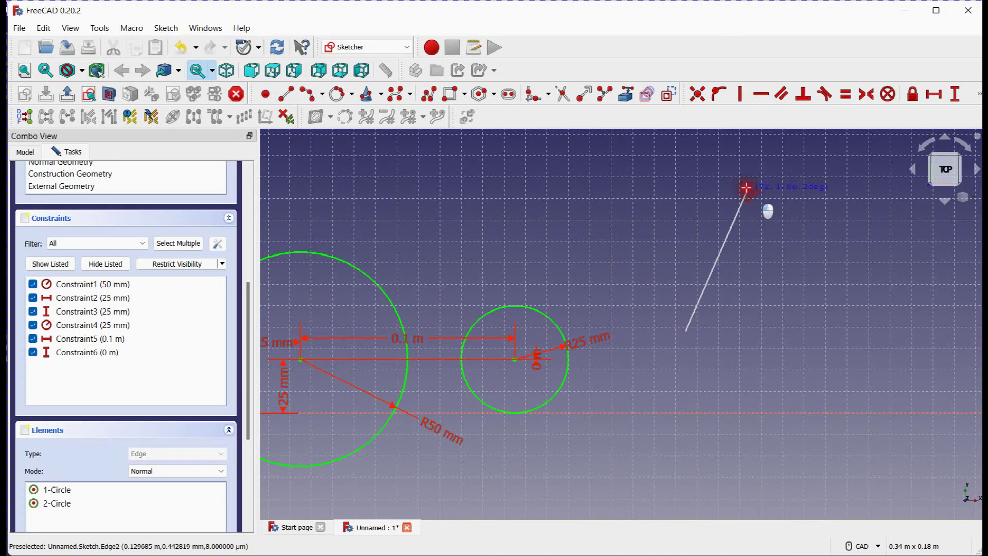
left_click(747, 189)
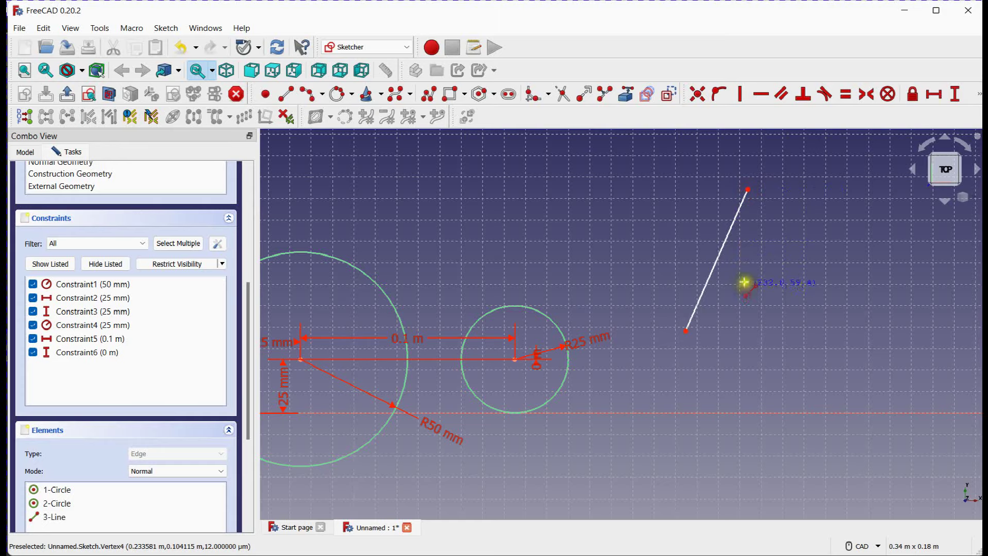
left_click(764, 195)
left_click(821, 354)
left_click(690, 353)
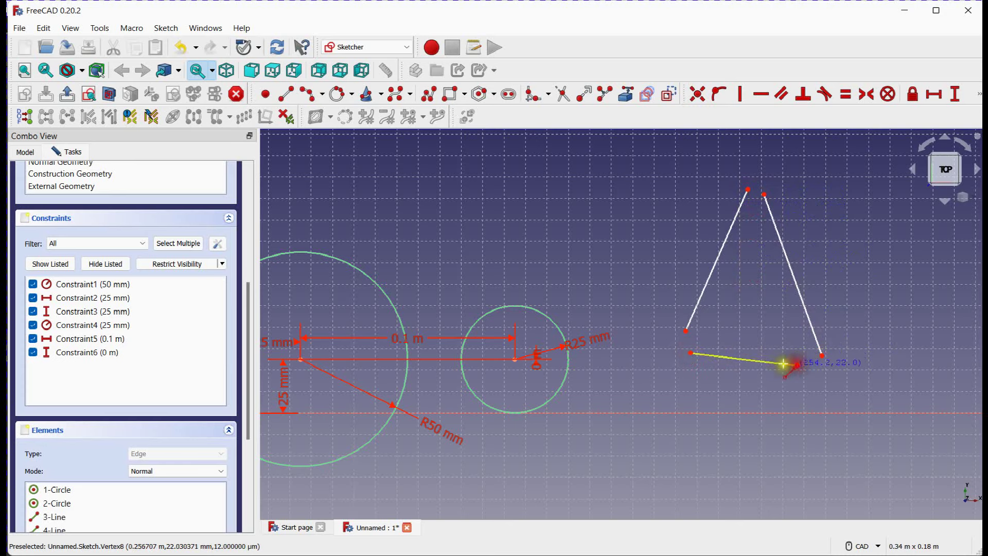
left_click(797, 365)
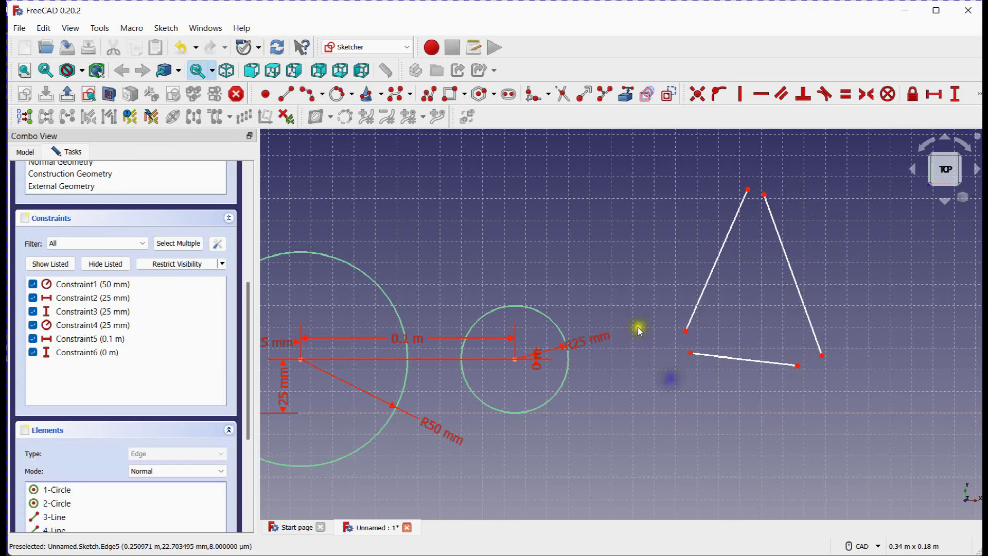
middle_click_drag(630, 292, 623, 319)
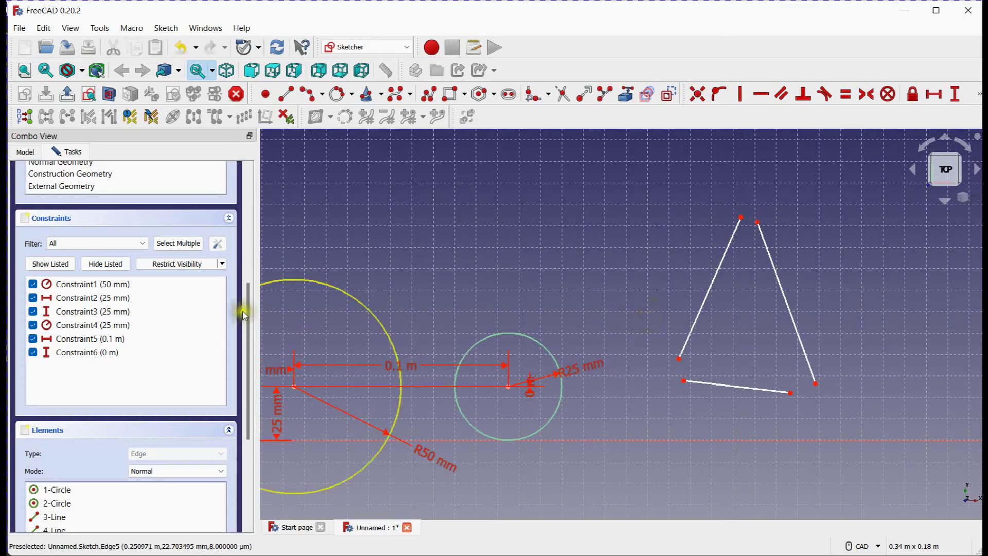
left_click_drag(244, 315, 260, 196)
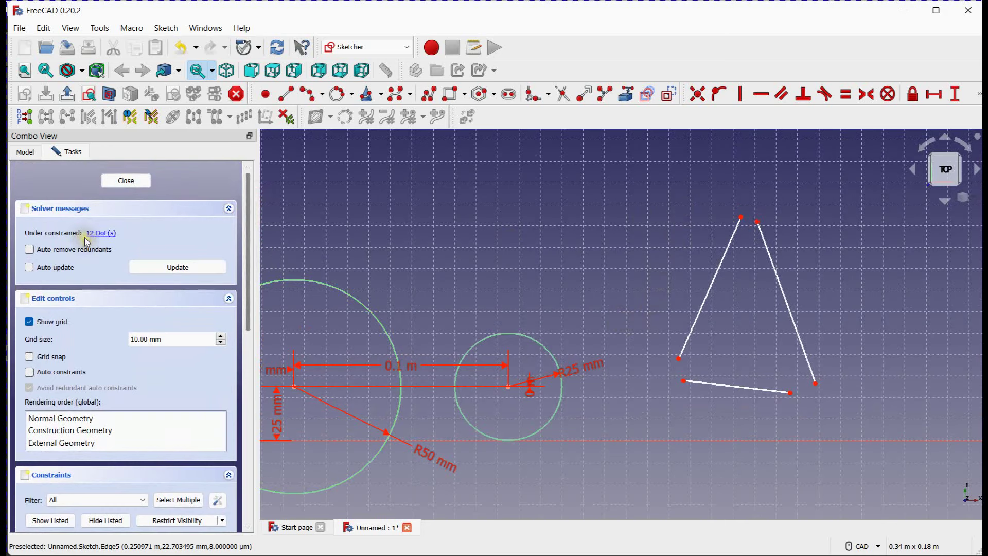
Step: Make the top, bottom-left and bottom-right pairs of line endpoints coincident
left_click(126, 235)
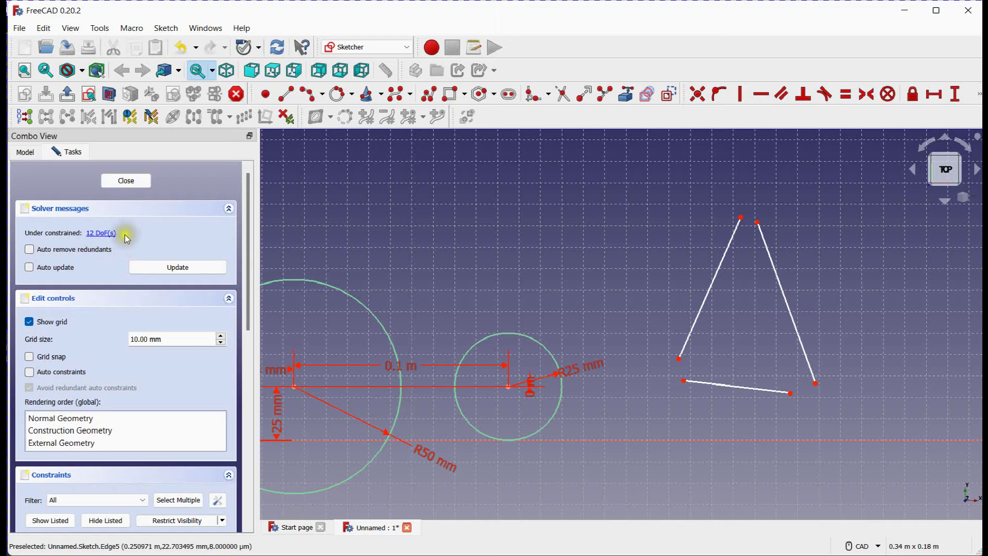
left_click(698, 97)
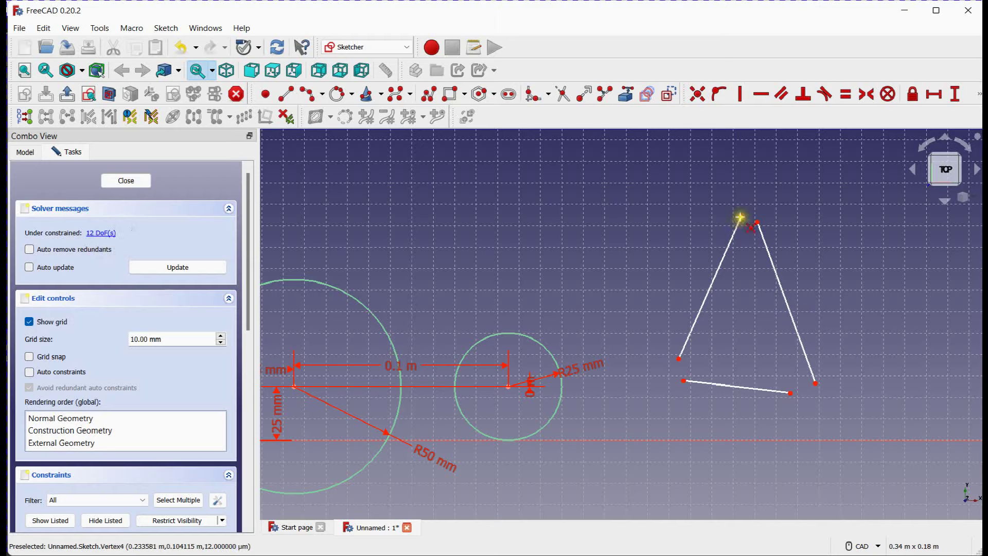
left_click(739, 217)
left_click(756, 222)
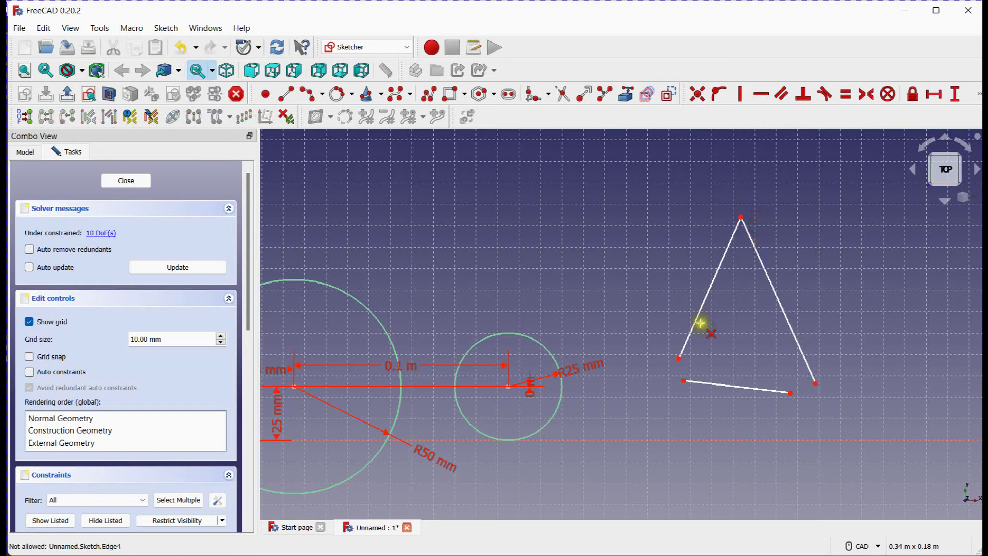
left_click(679, 358)
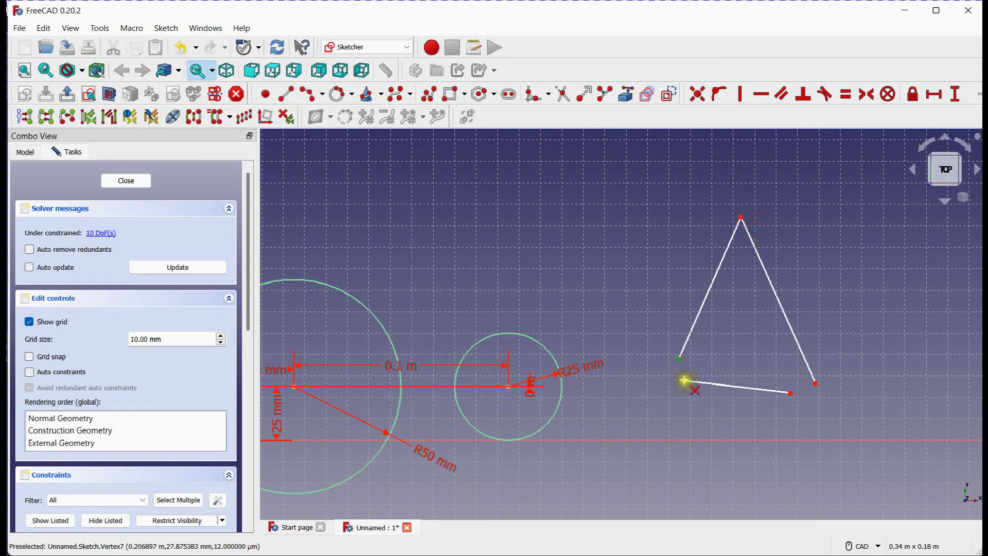
left_click(684, 380)
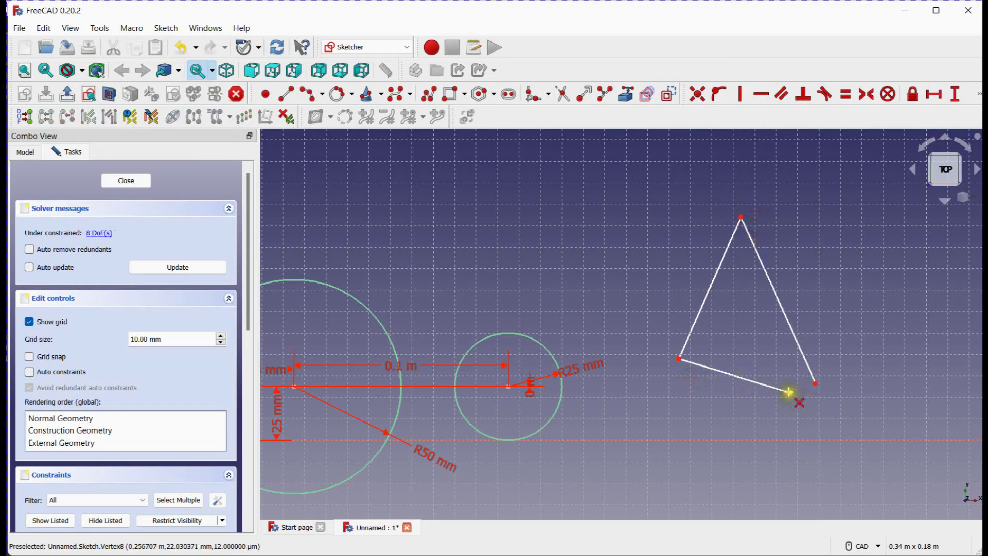
left_click(788, 392)
left_click(815, 383)
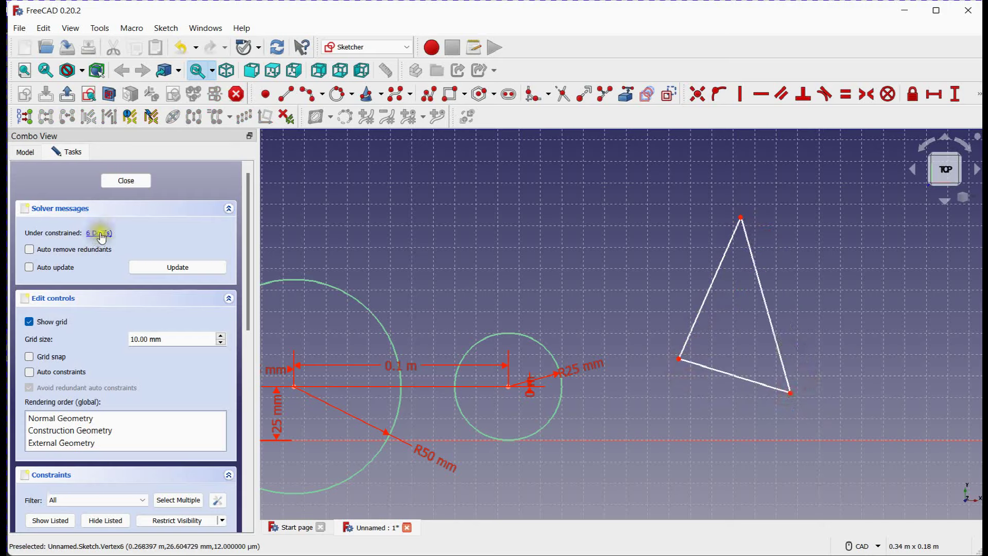
Step: Drag the triangle's left, right and bottom sides to reshape it
left_click_drag(712, 288, 682, 304)
left_click_drag(747, 313, 783, 256)
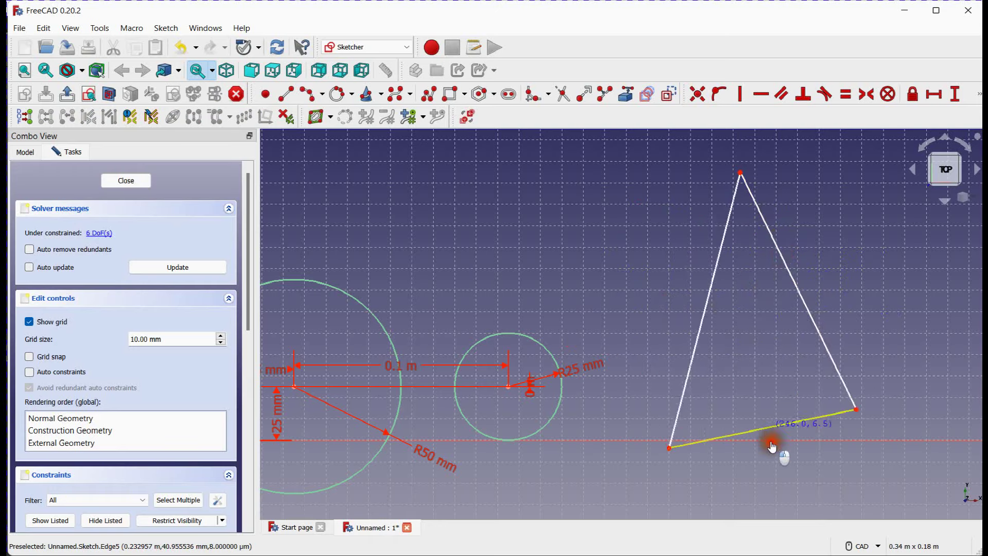
left_click_drag(773, 446, 757, 330)
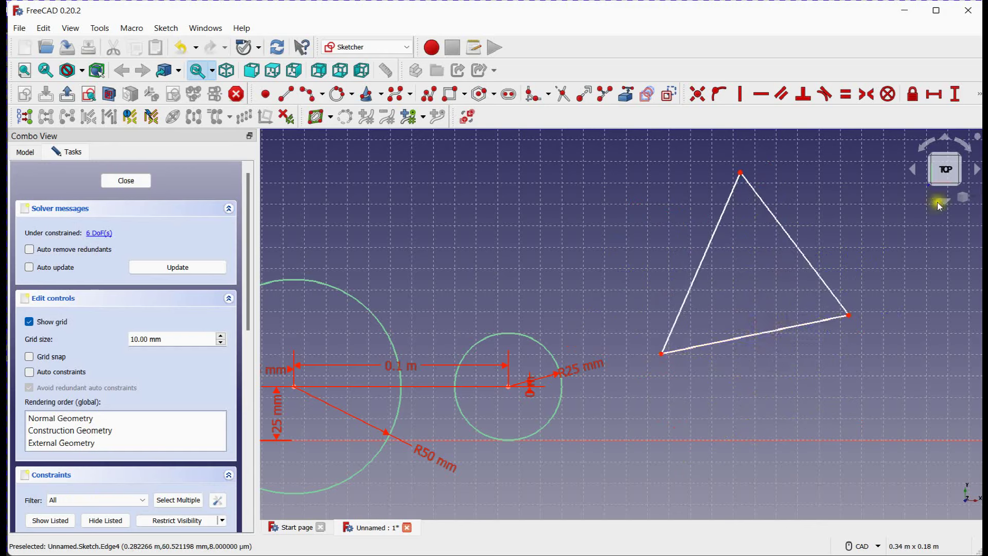
Step: Constrain the triangle's left, bottom and right sides each to 0.1 m (100 mm)
left_click(979, 93)
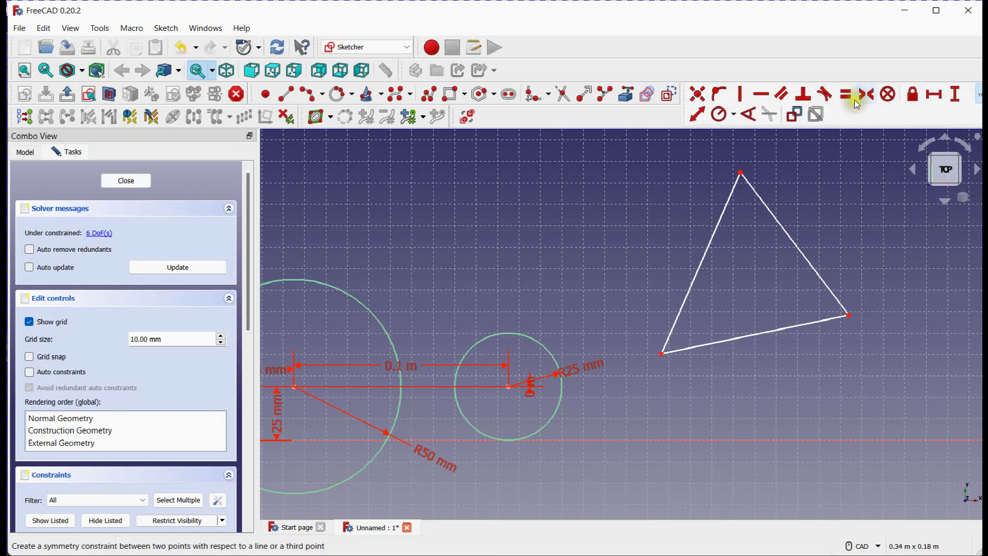
left_click(696, 113)
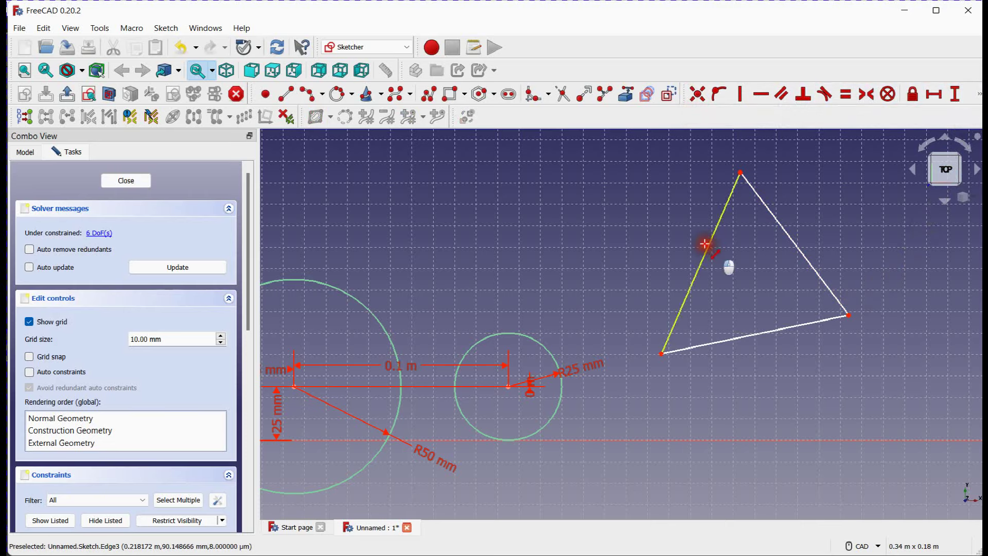
left_click(705, 244)
type("100")
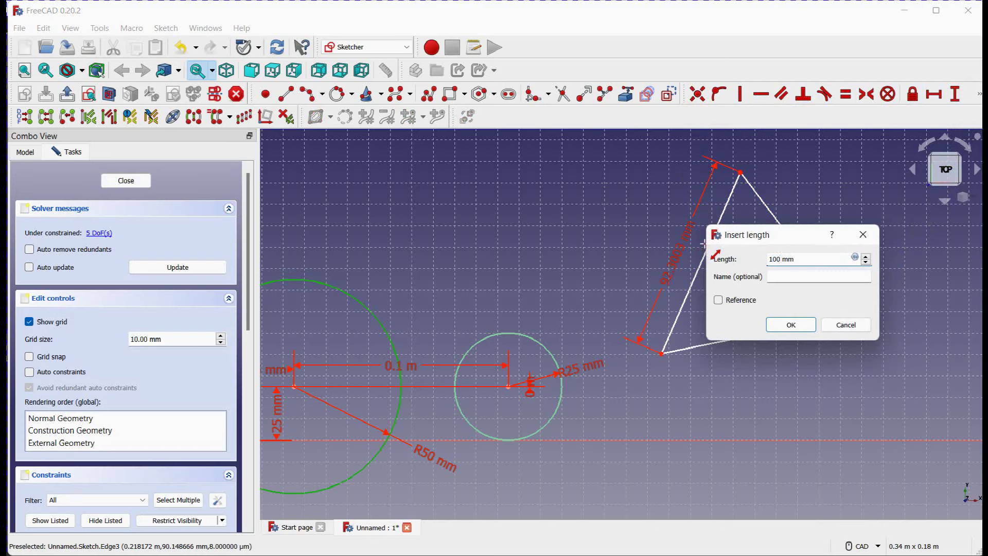
key("Return")
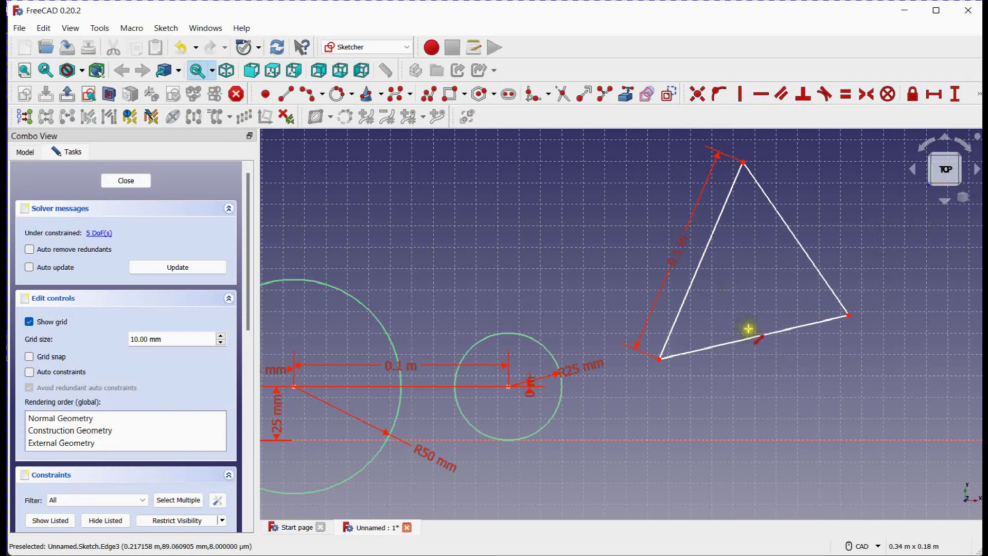
left_click(751, 336)
type("100")
key("Return")
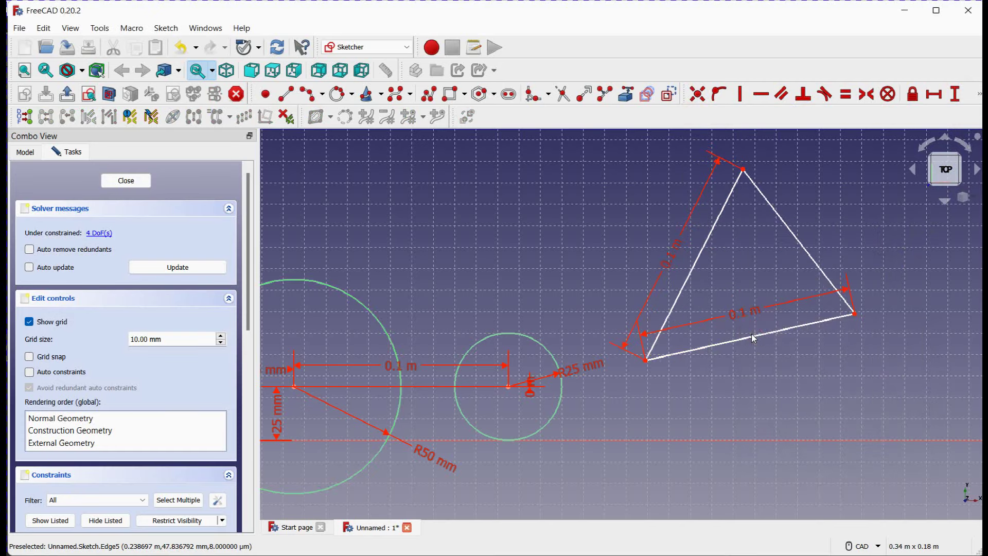
left_click(792, 235)
type("1")
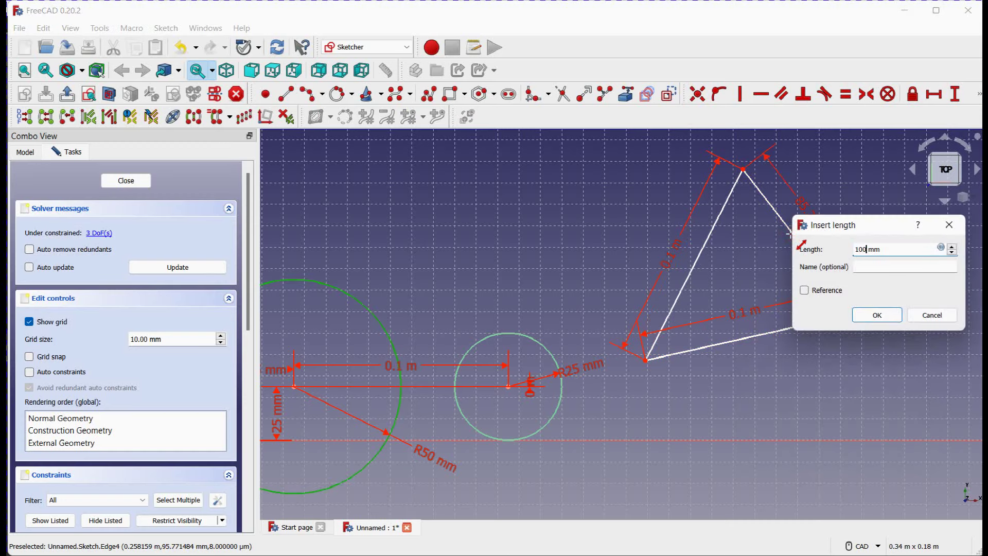
type("00")
key("Return")
Step: Drag the triangle by its corners to move and rotate it
middle_click_drag(735, 245, 749, 286)
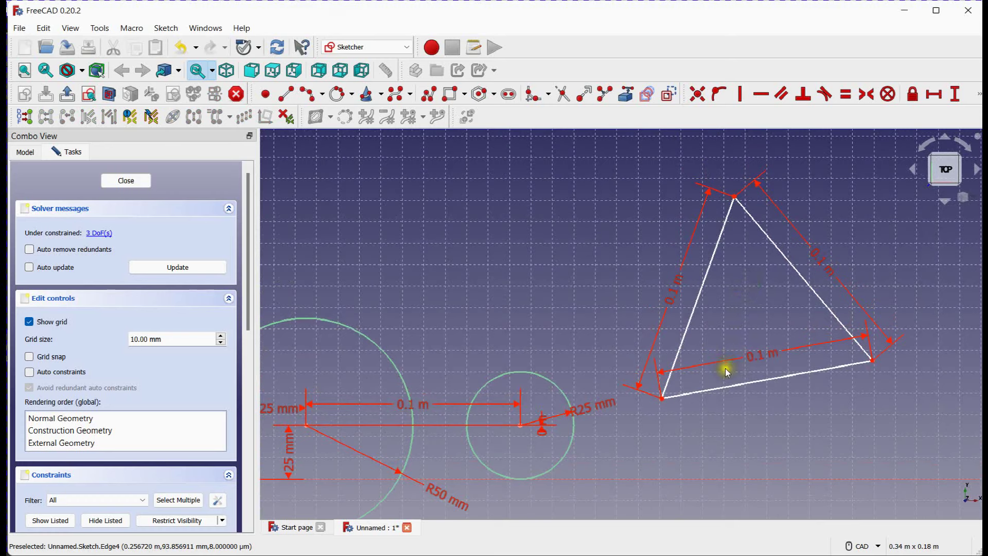
left_click(661, 398)
left_click_drag(661, 398, 695, 367)
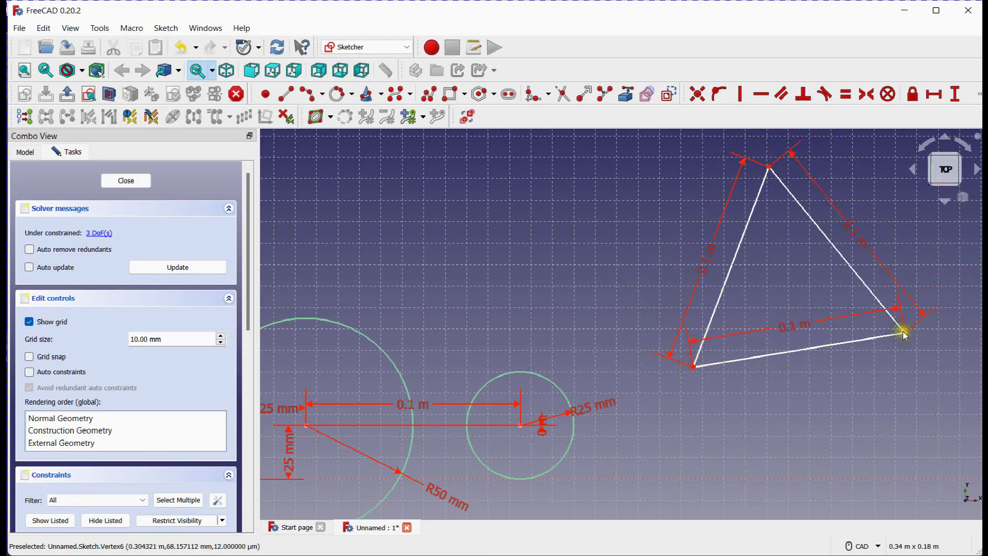
mouse_move(902, 334)
left_mouse_down()
mouse_move(909, 341)
mouse_move(870, 449)
mouse_move(857, 301)
mouse_move(873, 404)
mouse_move(887, 349)
mouse_move(901, 342)
left_mouse_up()
scroll(780, 365, "down", 2)
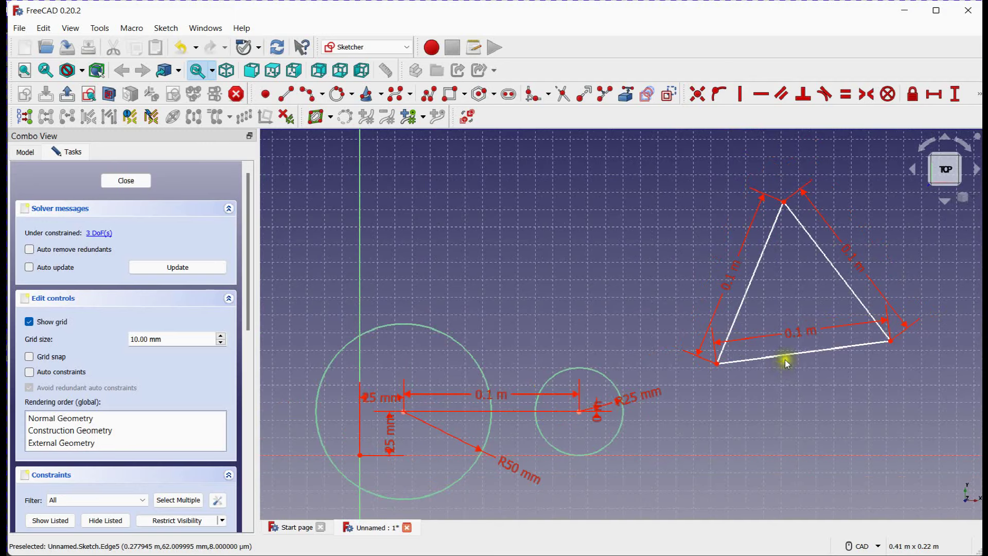
Step: Set a 0.2 m horizontal distance from the sketch origin to the triangle's bottom-left corner
left_click(930, 94)
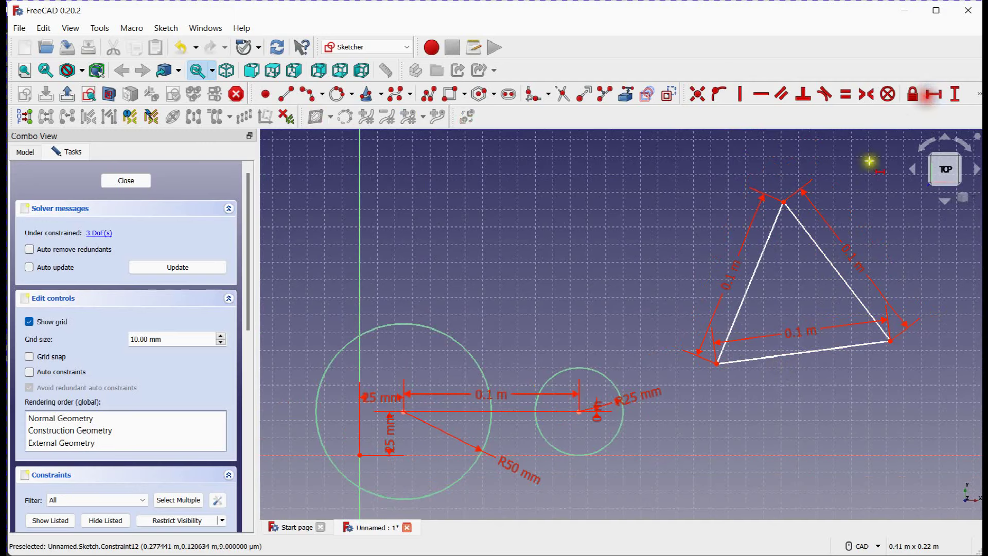
left_click(360, 455)
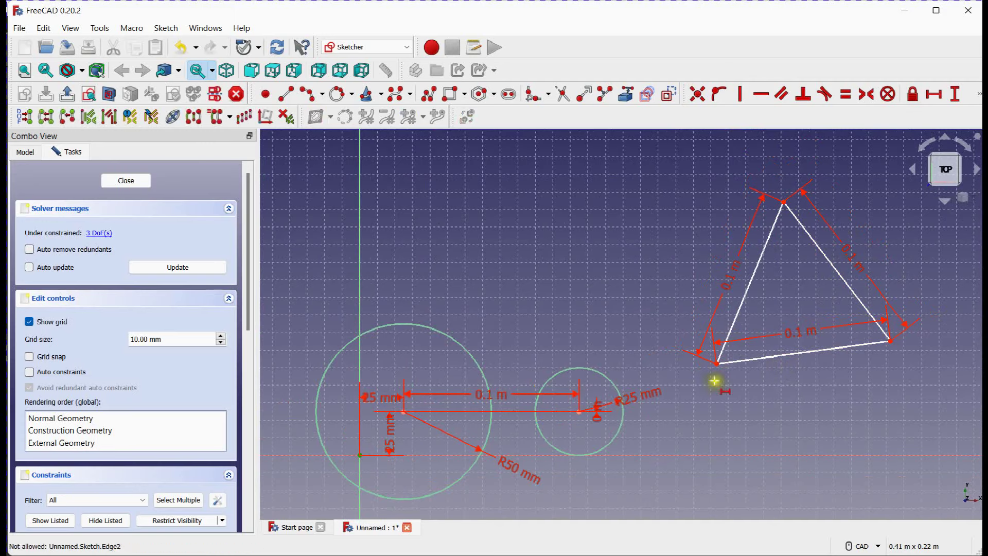
left_click(716, 363)
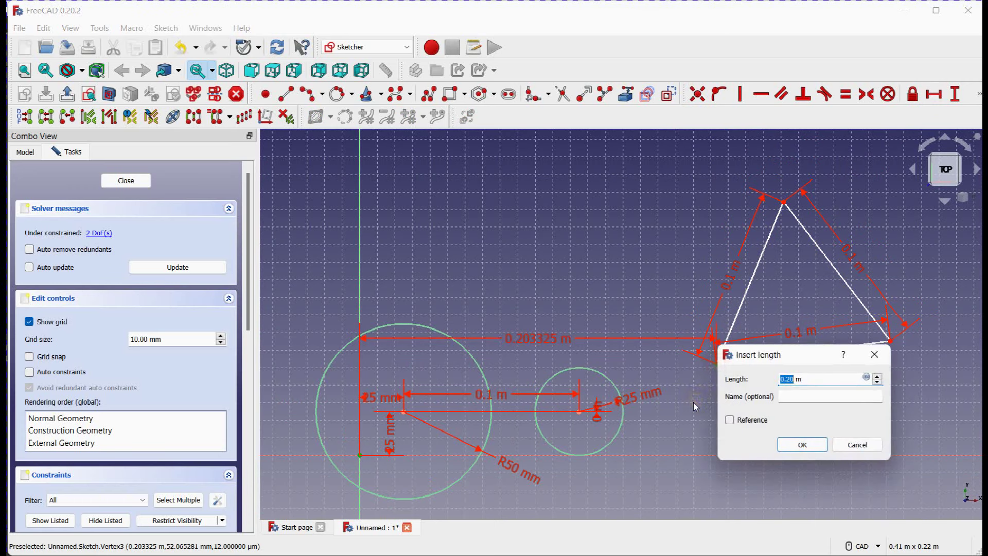
type("0.2")
key("Return")
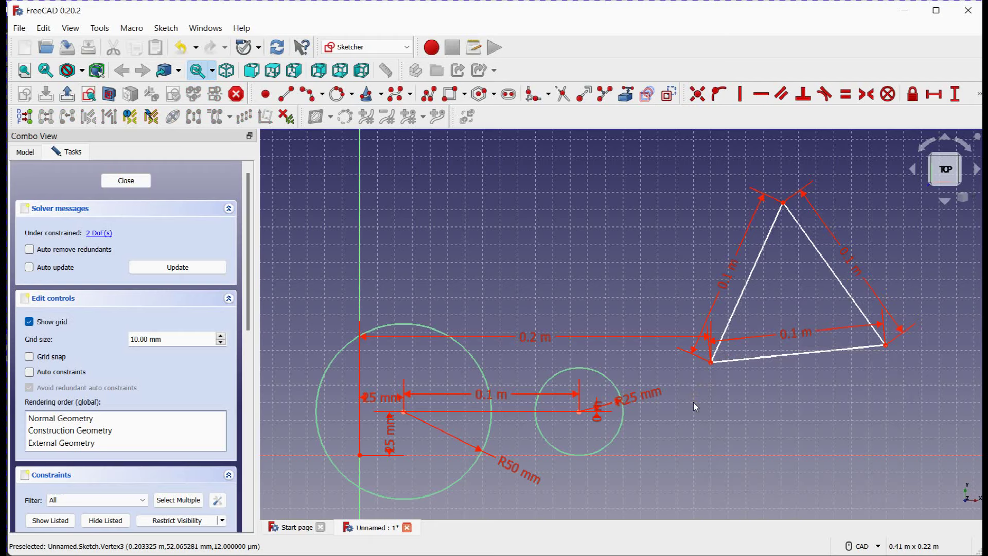
Step: Swing the triangle around its fixed corner so its right side stands upright
mouse_move(708, 366)
left_mouse_down()
mouse_move(720, 412)
mouse_move(725, 323)
mouse_move(790, 188)
mouse_move(785, 245)
mouse_move(783, 223)
left_mouse_up()
middle_click_drag(767, 249, 755, 293)
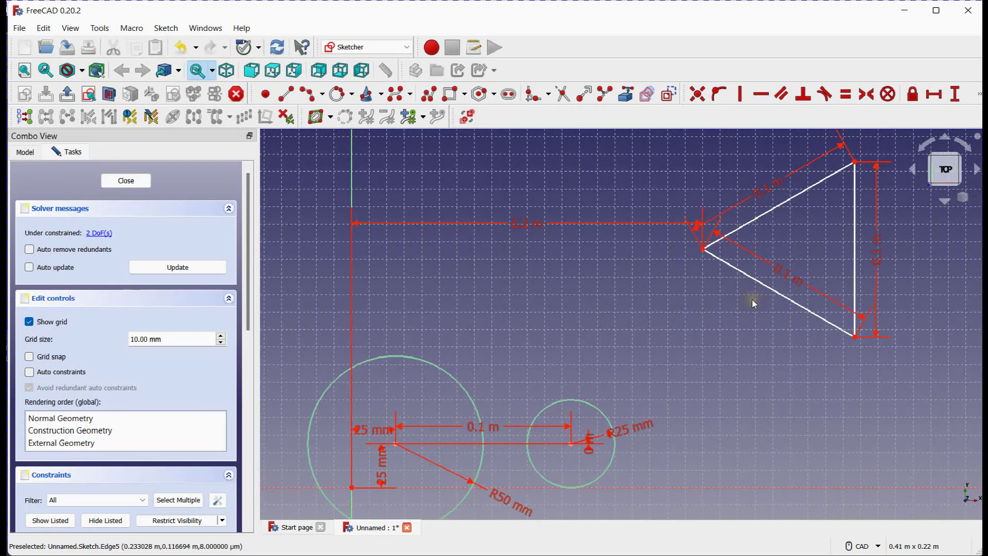
middle_click_drag(752, 299, 750, 315)
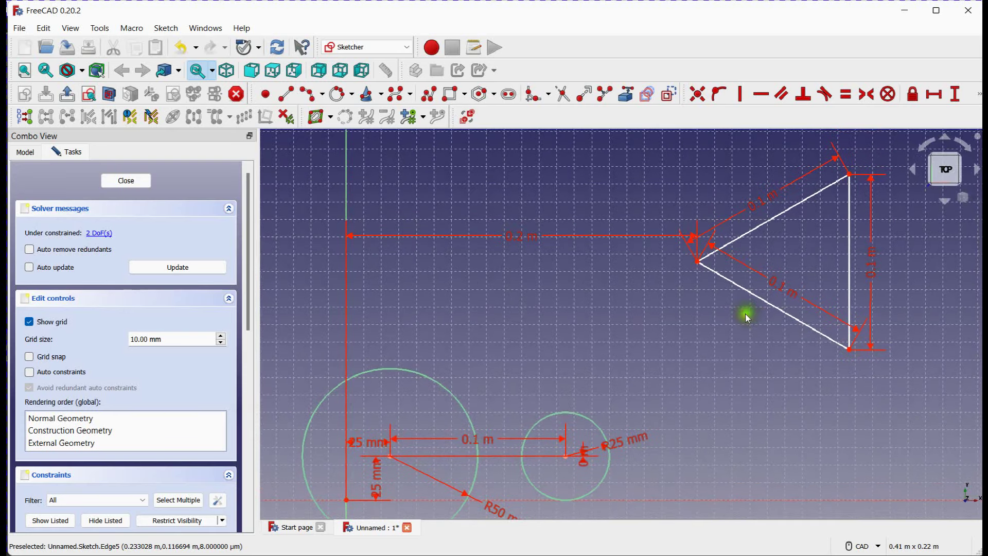
Step: Constrain the triangle's right edge vertical and drag the triangle to test its remaining freedom
left_click(742, 100)
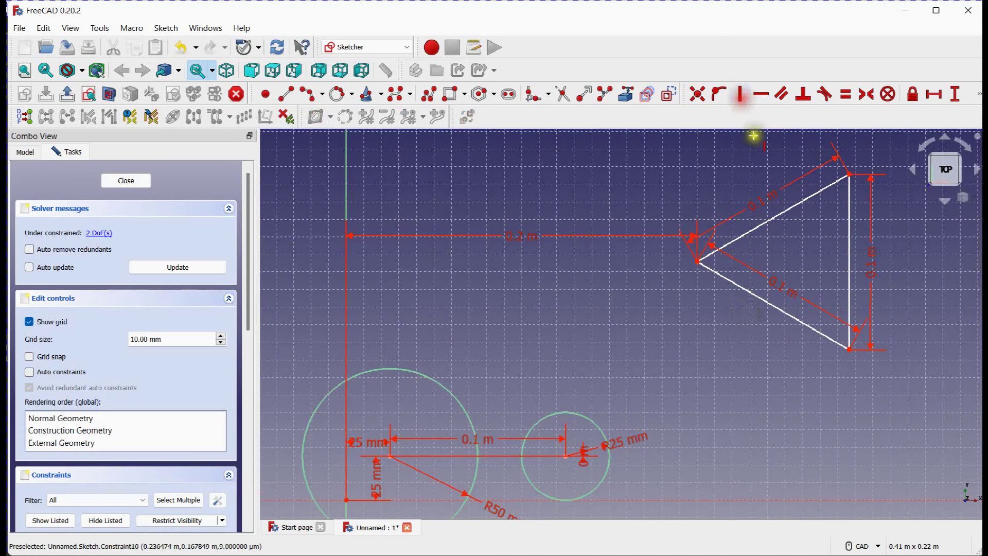
left_click(846, 243)
right_click(725, 350)
left_click_drag(820, 336, 800, 355)
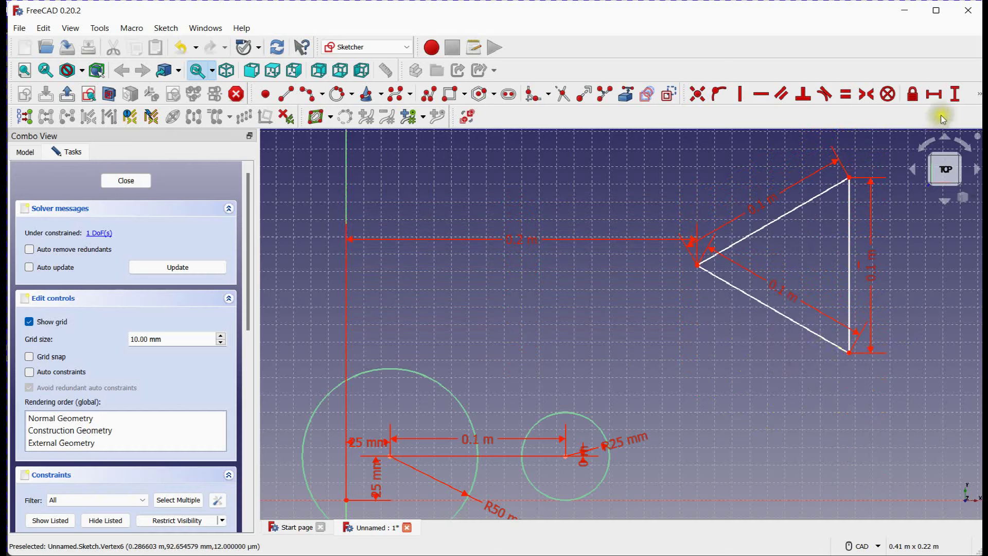
Step: Add a 100 mm vertical distance from the sketch origin to the triangle's lower vertex
left_click(952, 101)
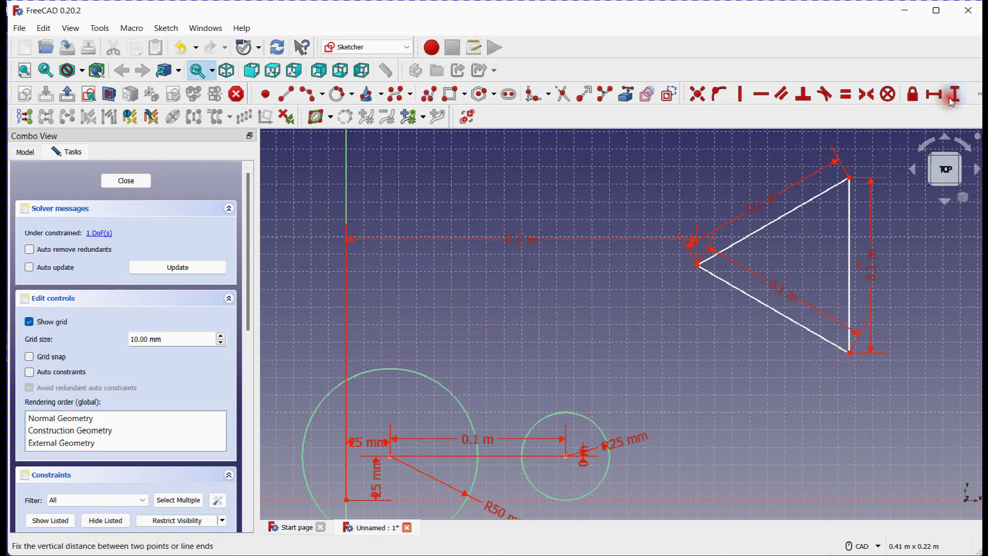
left_click(347, 498)
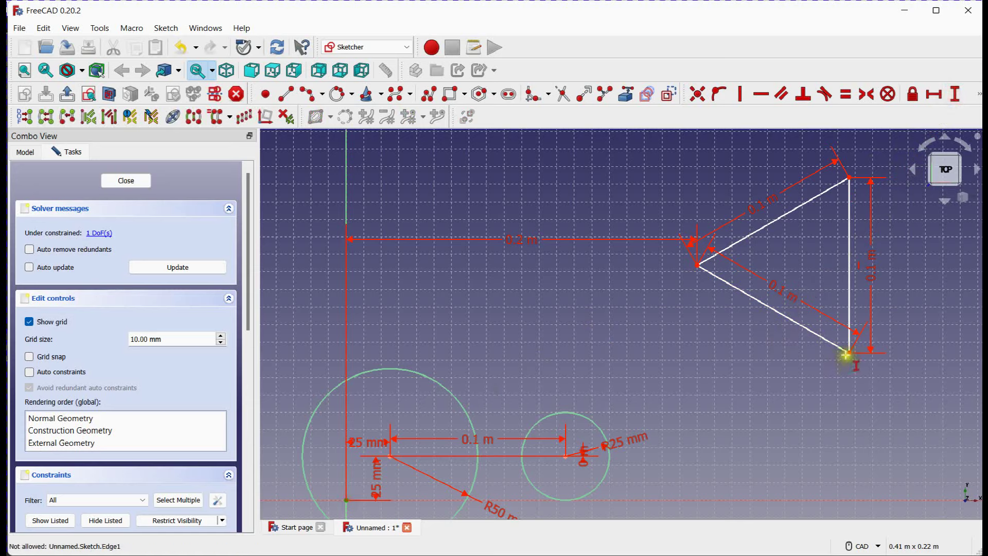
left_click(848, 352)
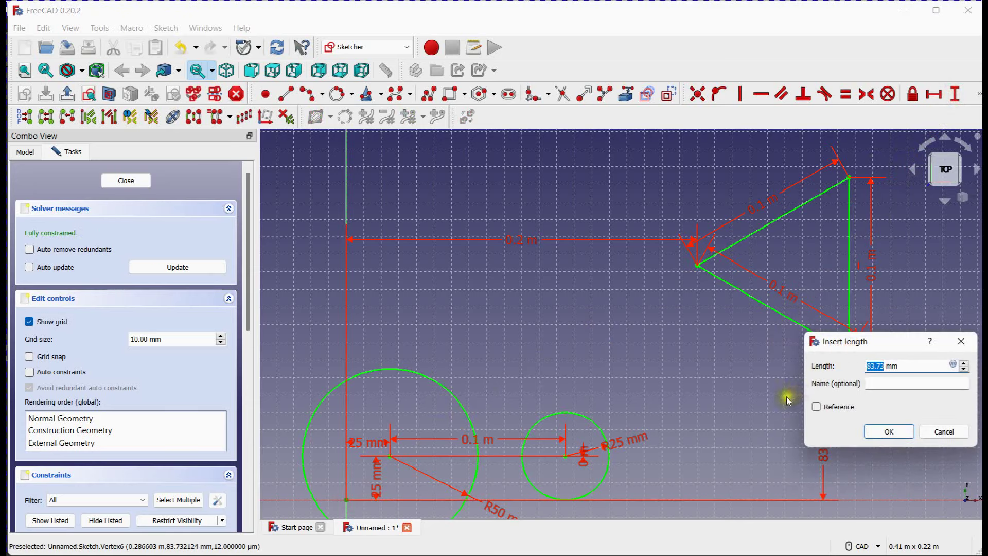
type("100")
key("Return")
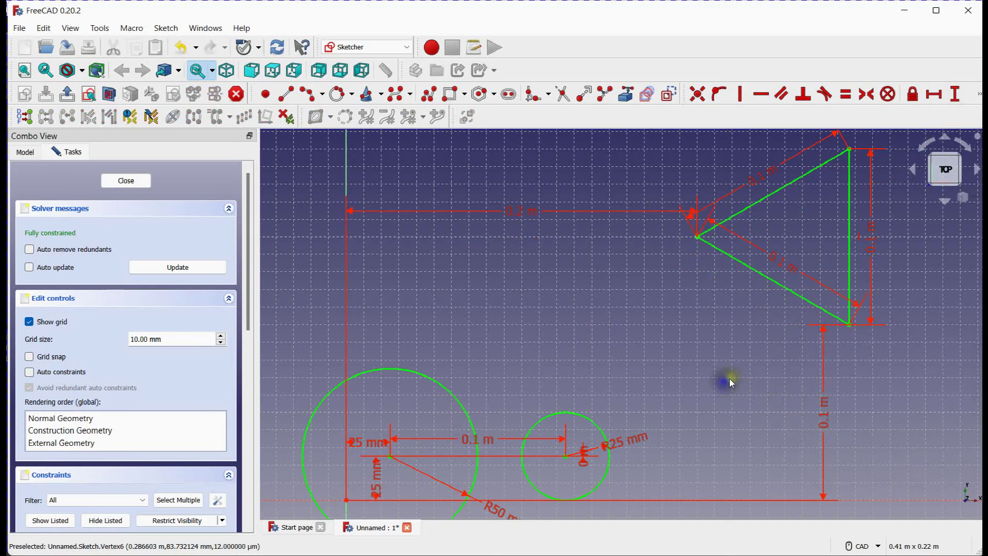
mouse_move(728, 380)
middle_mouse_down()
mouse_move(702, 404)
mouse_move(711, 384)
middle_mouse_up()
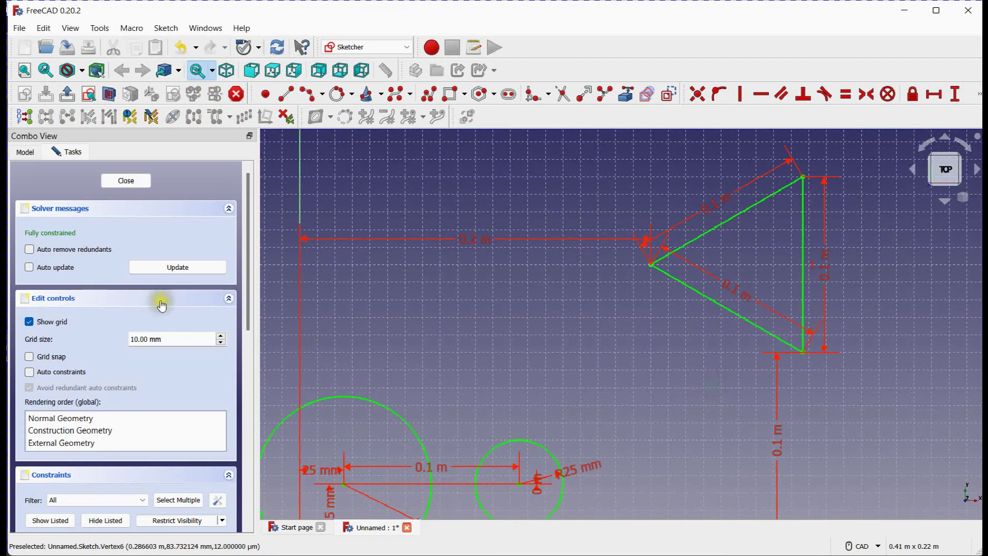
mouse_move(689, 352)
middle_mouse_down()
mouse_move(653, 397)
mouse_move(594, 416)
middle_mouse_up()
scroll(653, 397, "up", 2)
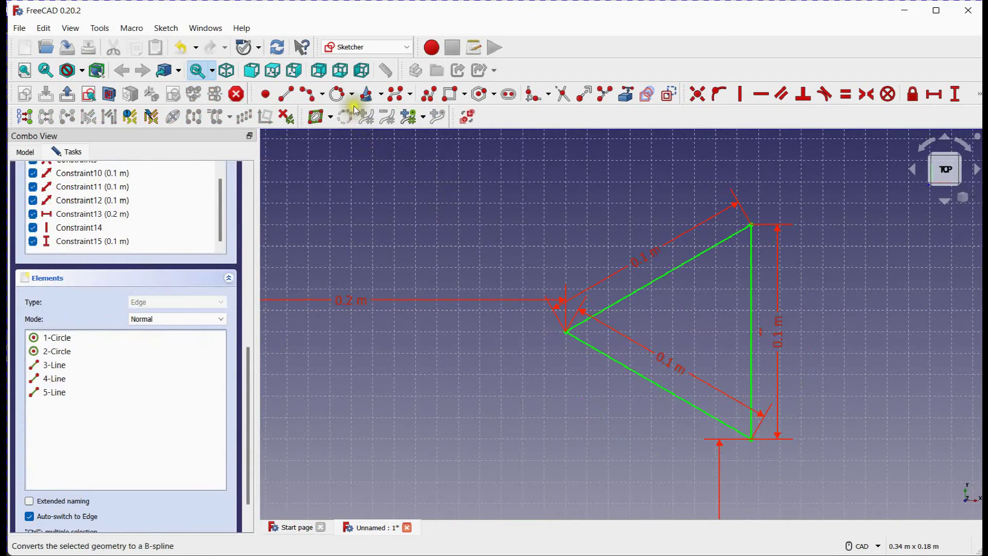
Step: Draw a 3-rim-point circle through the triangle's left, top and bottom vertices
left_click(351, 94)
left_click(355, 128)
left_click(566, 332)
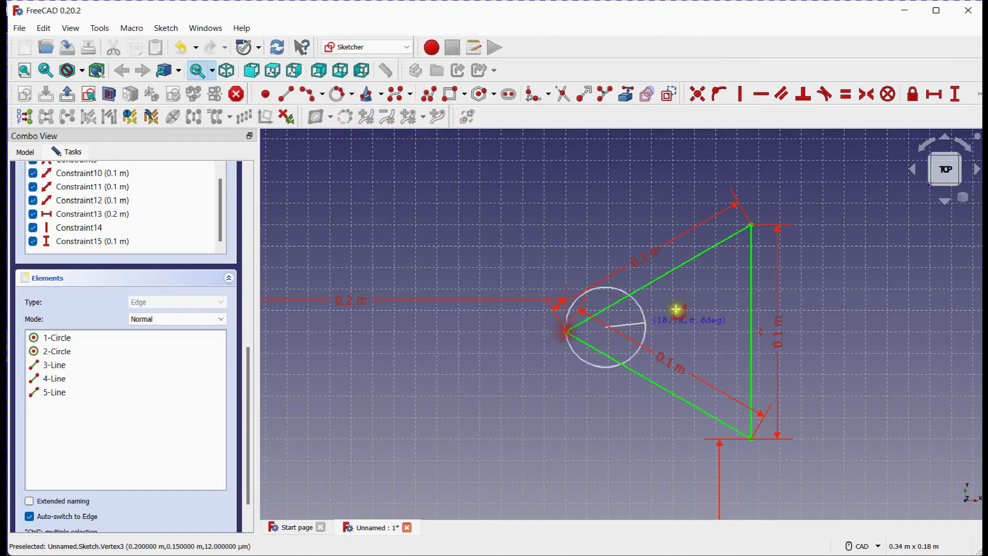
left_click(752, 226)
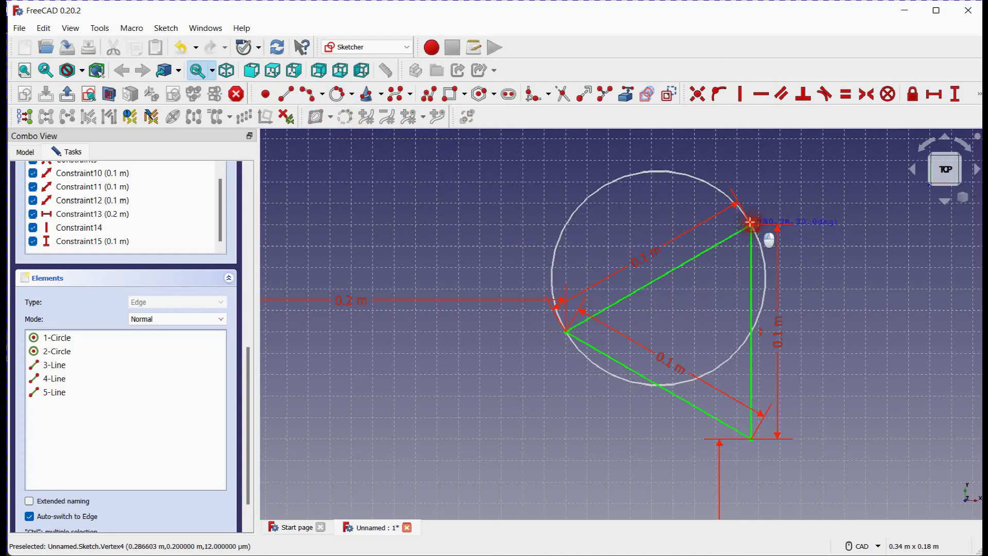
left_click(751, 438)
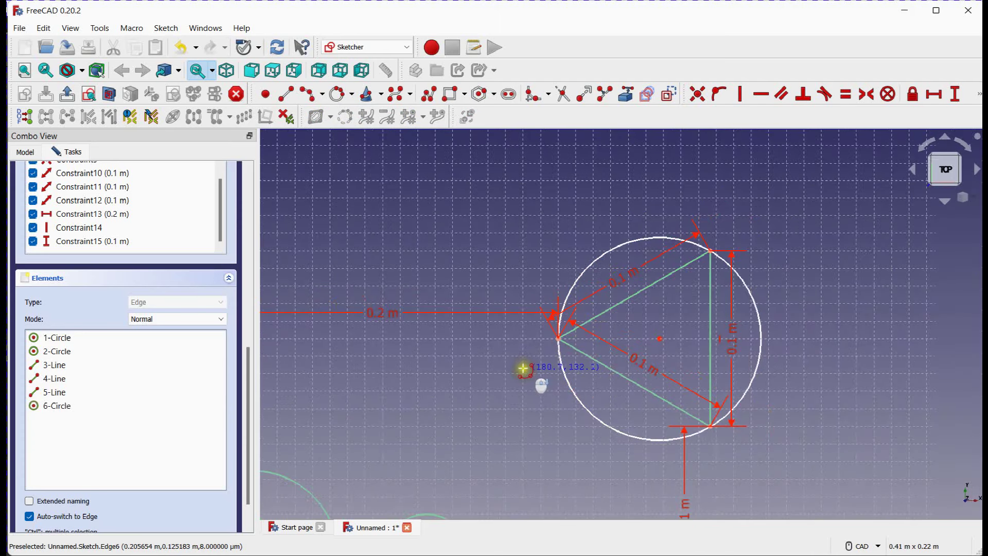
Step: Drag the new circle to check it can still be resized and moved
scroll(525, 369, "down", 1)
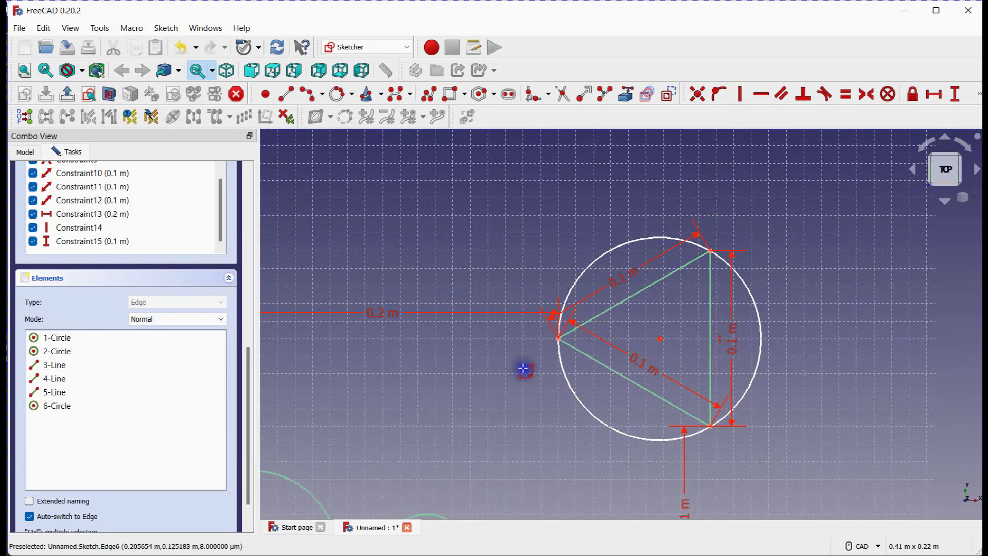
left_click_drag(247, 354, 256, 183)
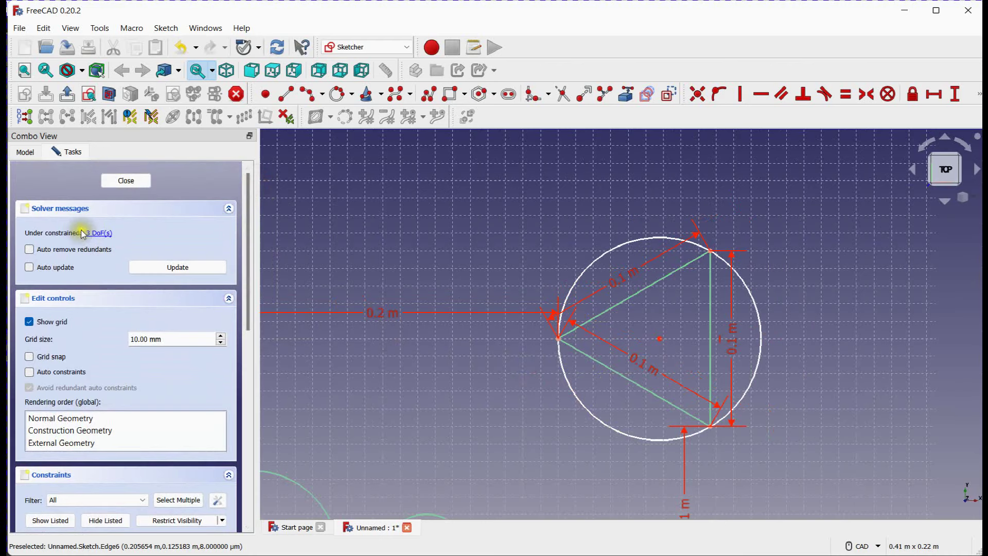
left_click_drag(580, 277, 827, 309)
mouse_move(663, 337)
left_mouse_down()
mouse_move(666, 345)
mouse_move(646, 330)
mouse_move(727, 324)
mouse_move(624, 345)
mouse_move(656, 339)
left_mouse_up()
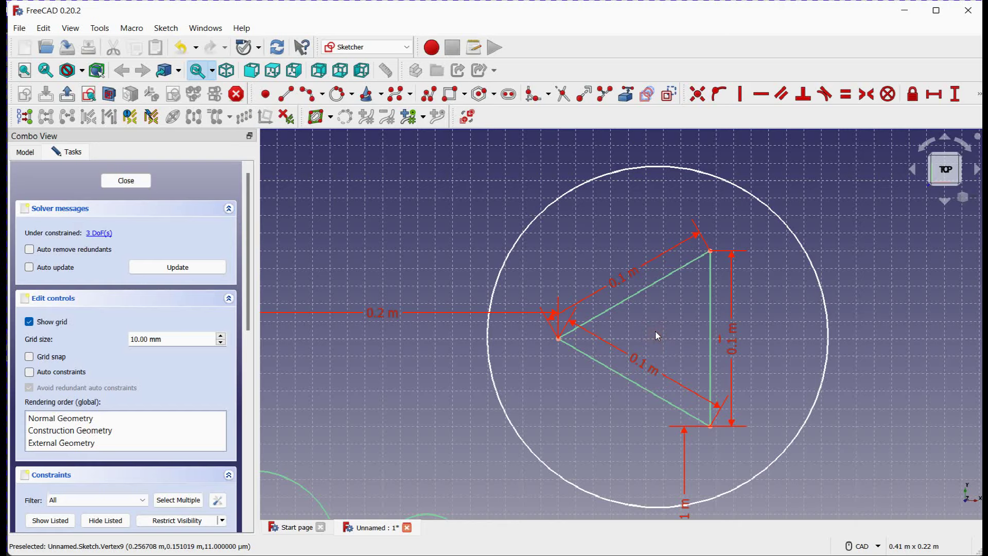
Step: Constrain the triangle's top, bottom and left vertices onto the circle
left_click(657, 334)
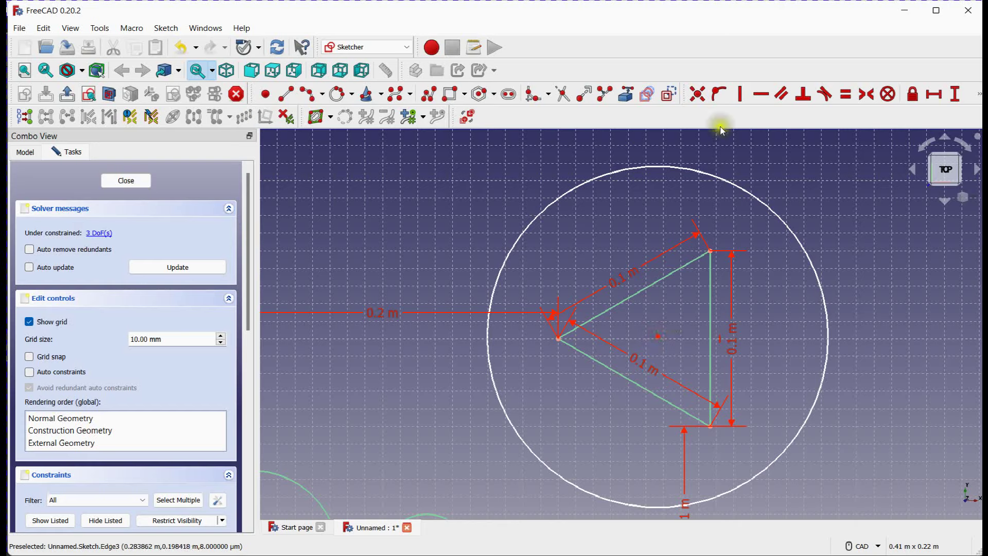
left_click(721, 95)
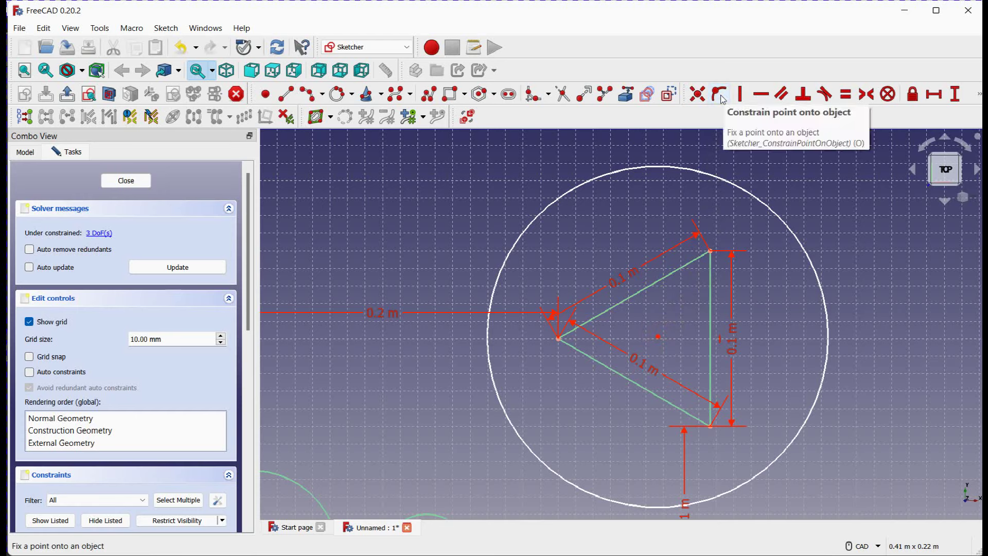
left_click(721, 95)
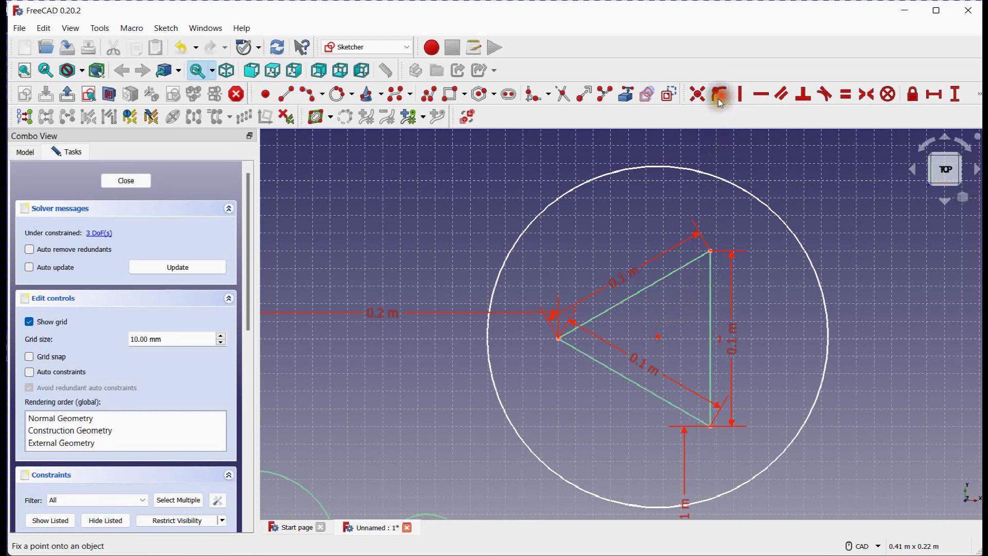
left_click(709, 255)
left_click(759, 203)
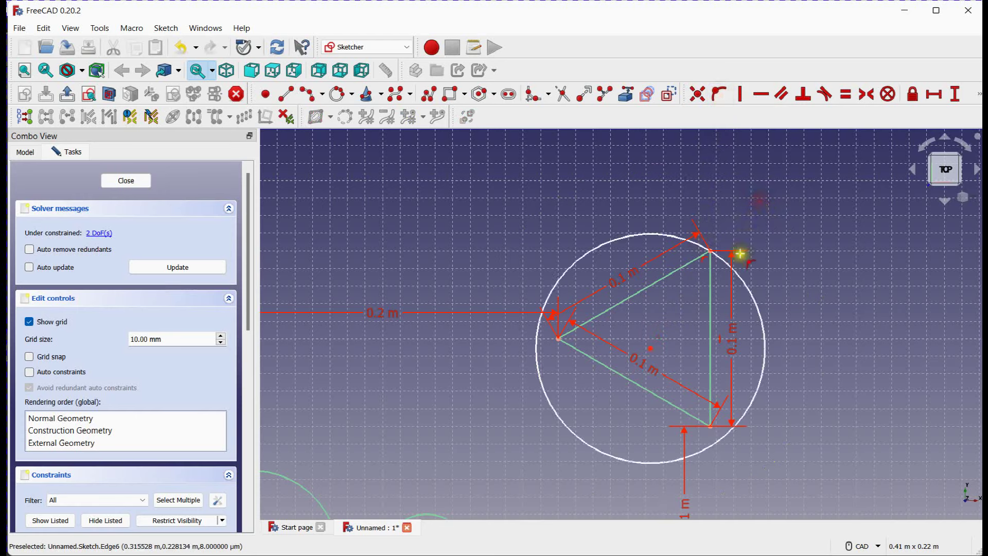
left_click(711, 426)
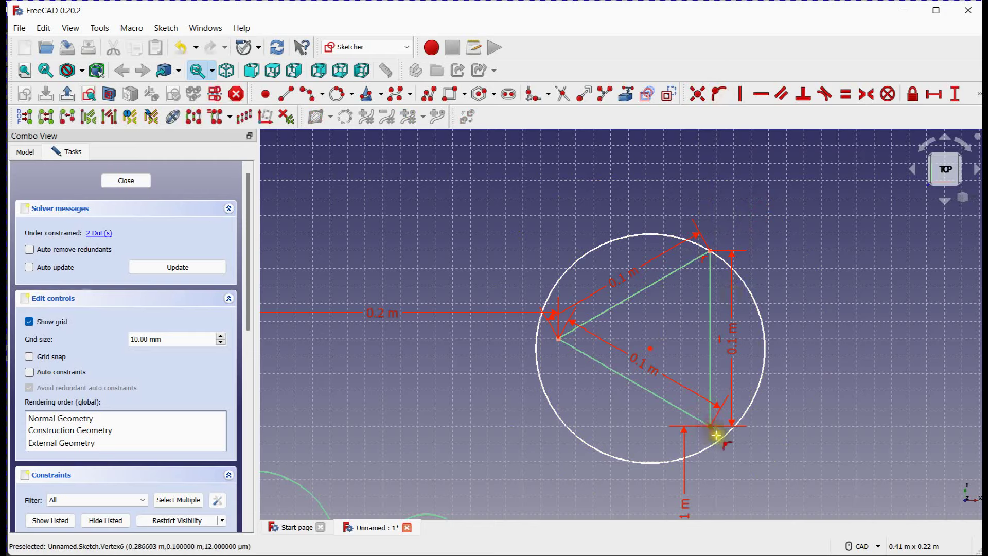
left_click(718, 436)
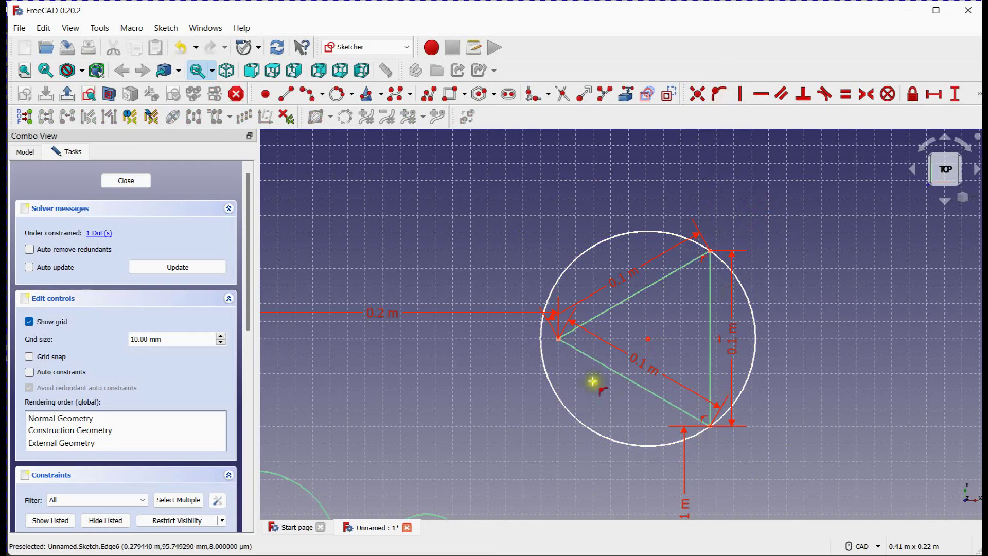
left_click(558, 338)
left_click(541, 342)
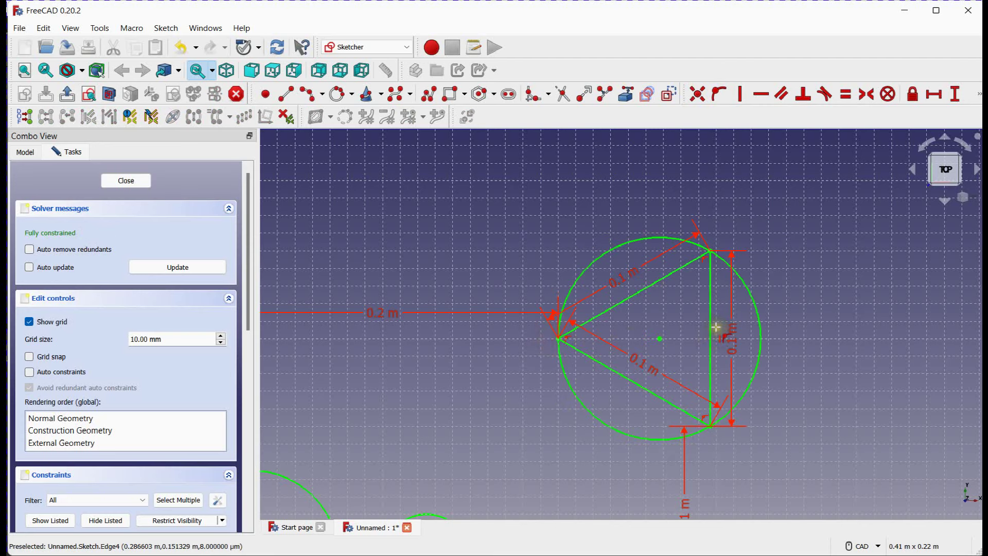
Step: Recentre and zoom the view to show the whole sketch
middle_click_drag(709, 331, 685, 309)
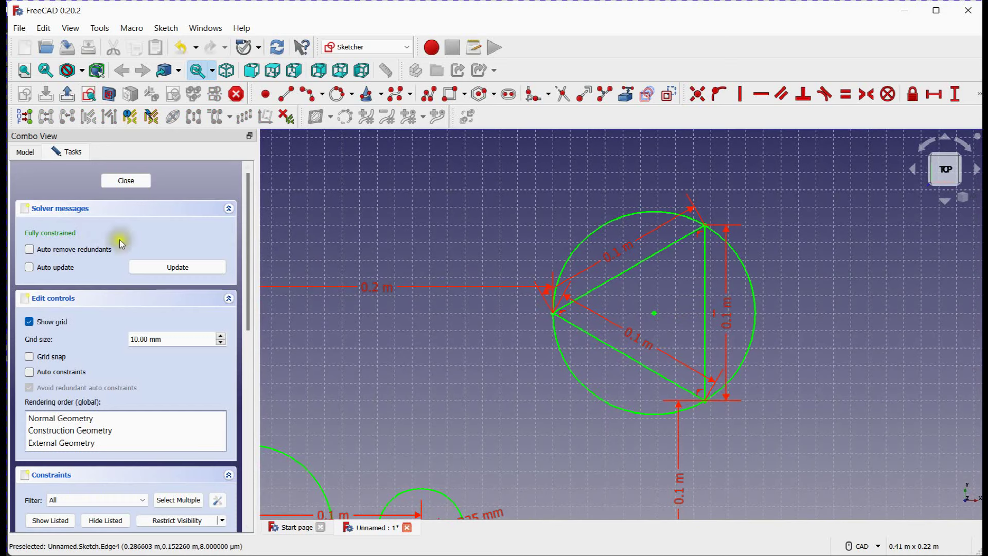
scroll(492, 349, "down", 3)
scroll(560, 327, "up", 3)
middle_click_drag(560, 326, 497, 345)
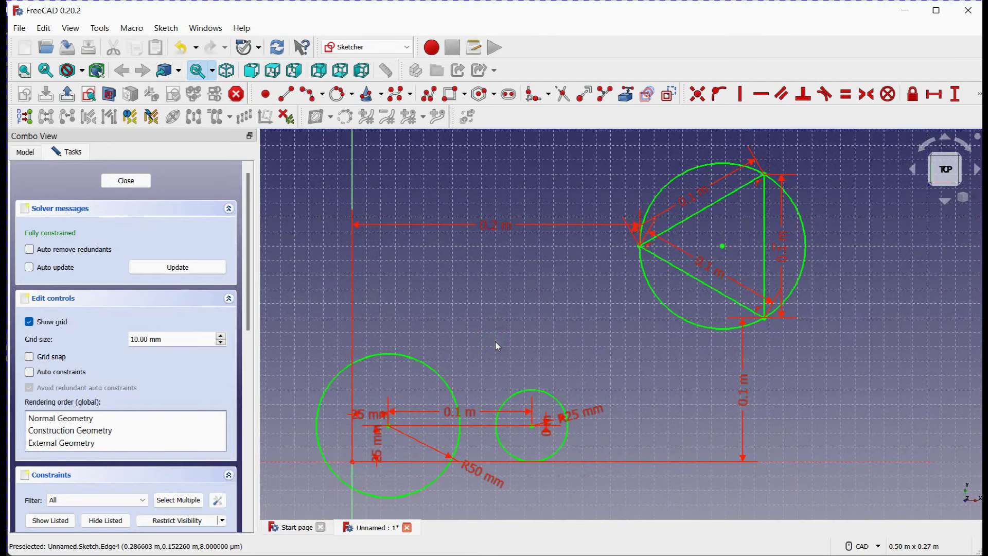